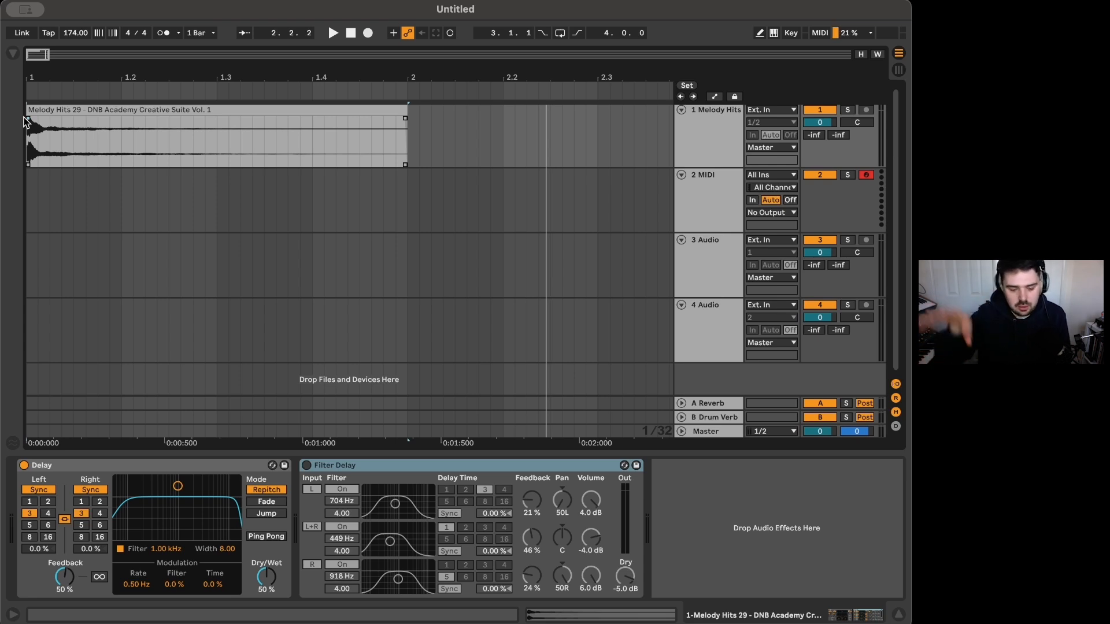
- Play the Melody Hits clip and collapse the Filter Delay device
{"action": "left_click", "coordinate": [91, 113]}
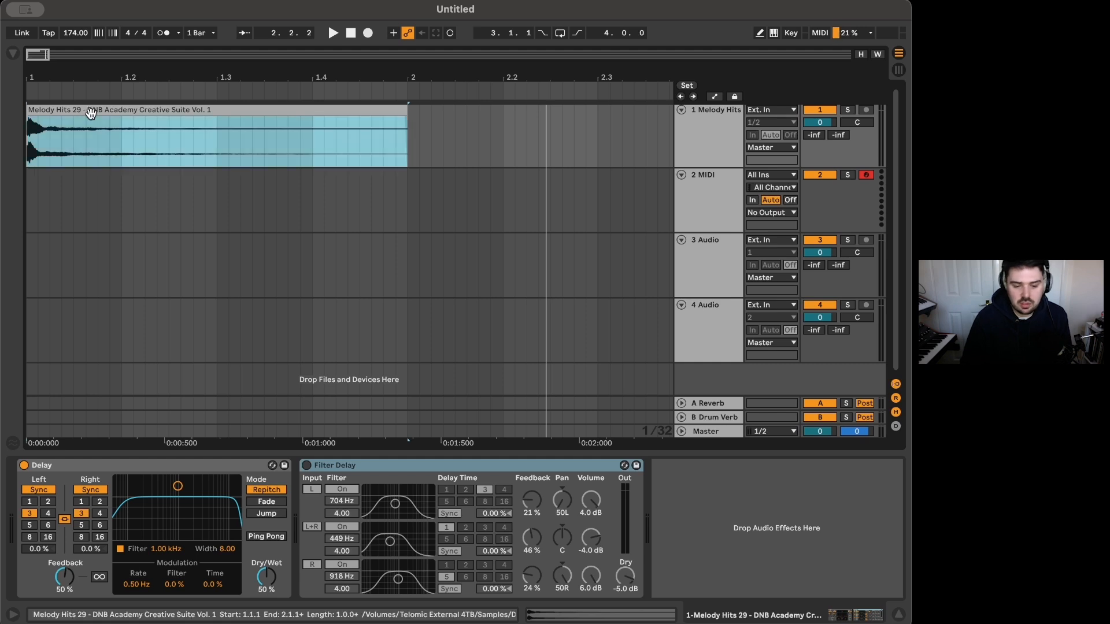
{"action": "key", "text": "space"}
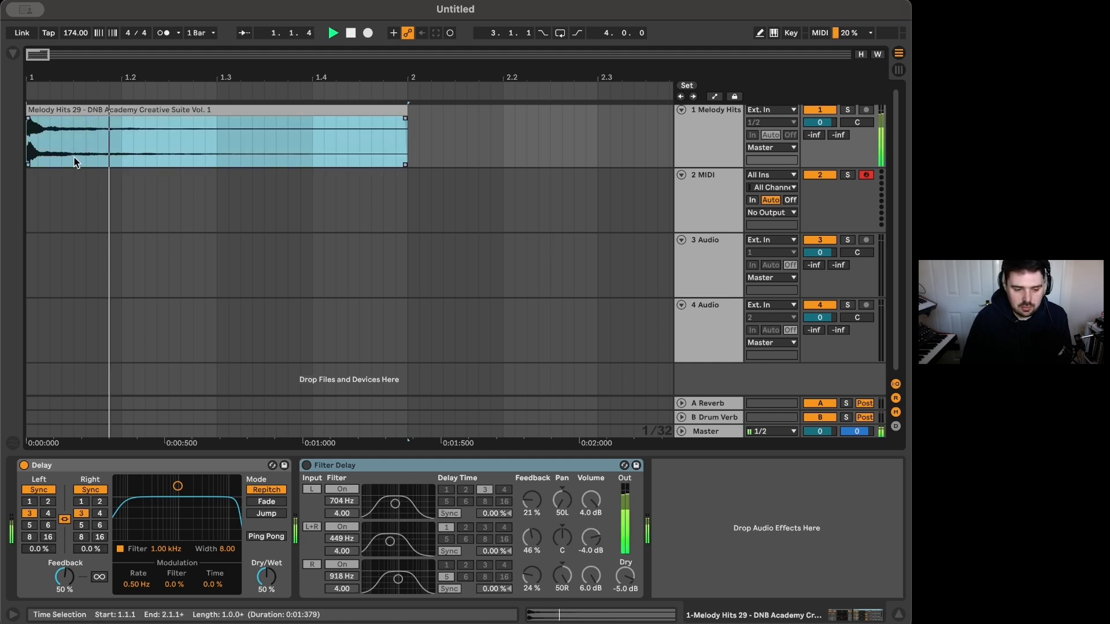
{"action": "double_click", "coordinate": [349, 466]}
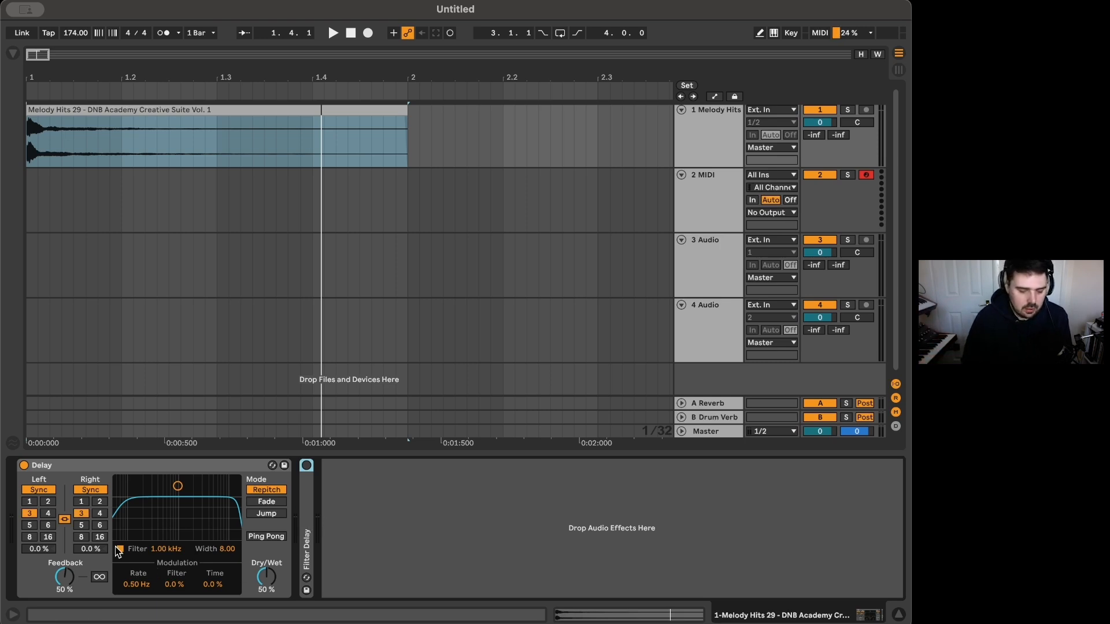
{"action": "key", "text": "space"}
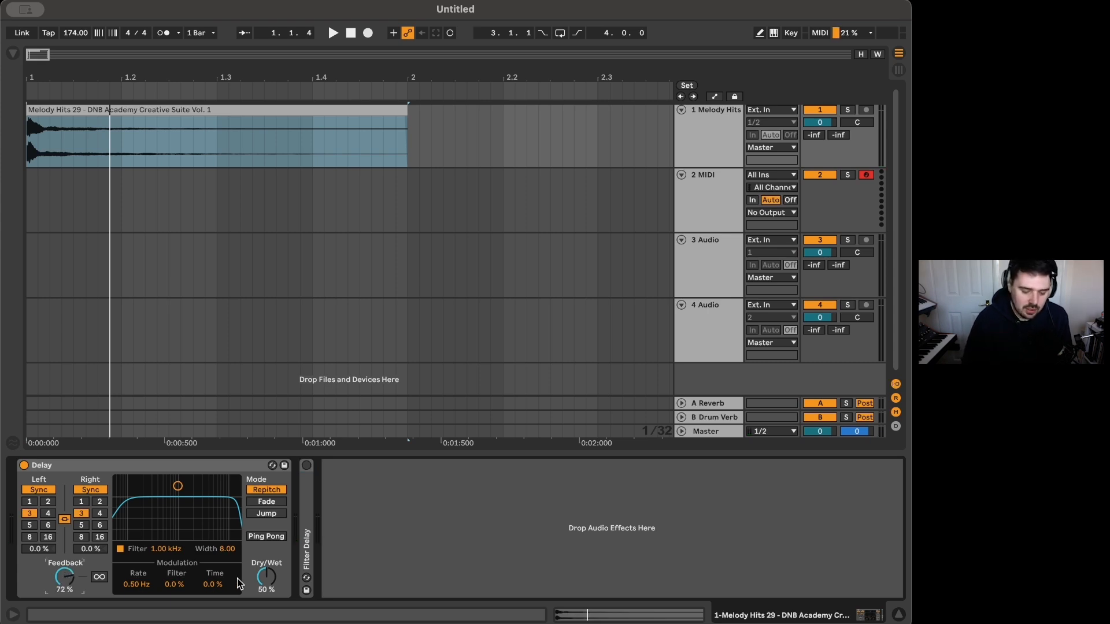
- Set the Delay's filter to 1.36 kHz with width 2.51 and switch both delay channels from Sync to Time
{"action": "left_click_drag", "start_coordinate": [184, 509], "coordinate": [186, 526]}
{"action": "key", "text": "space"}
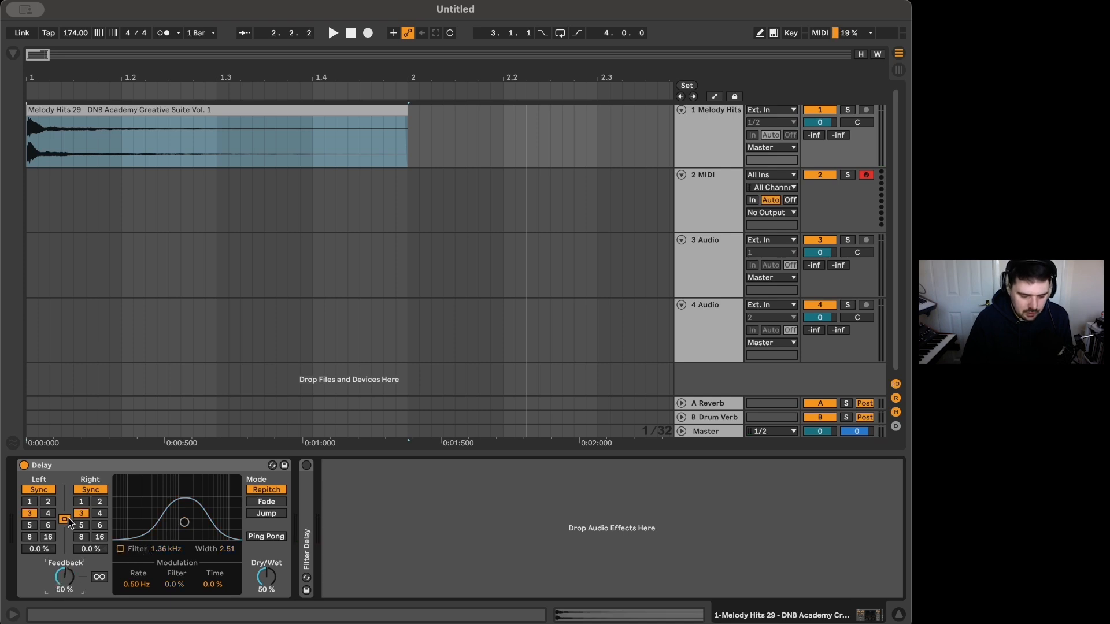
{"action": "left_click", "coordinate": [95, 488]}
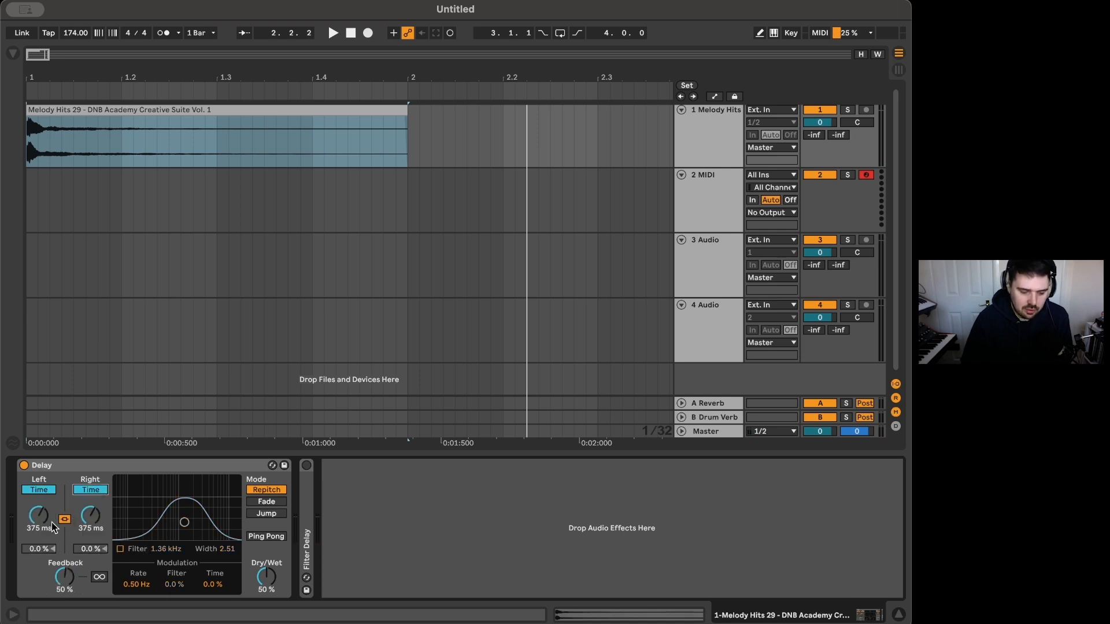
{"action": "key", "text": "space"}
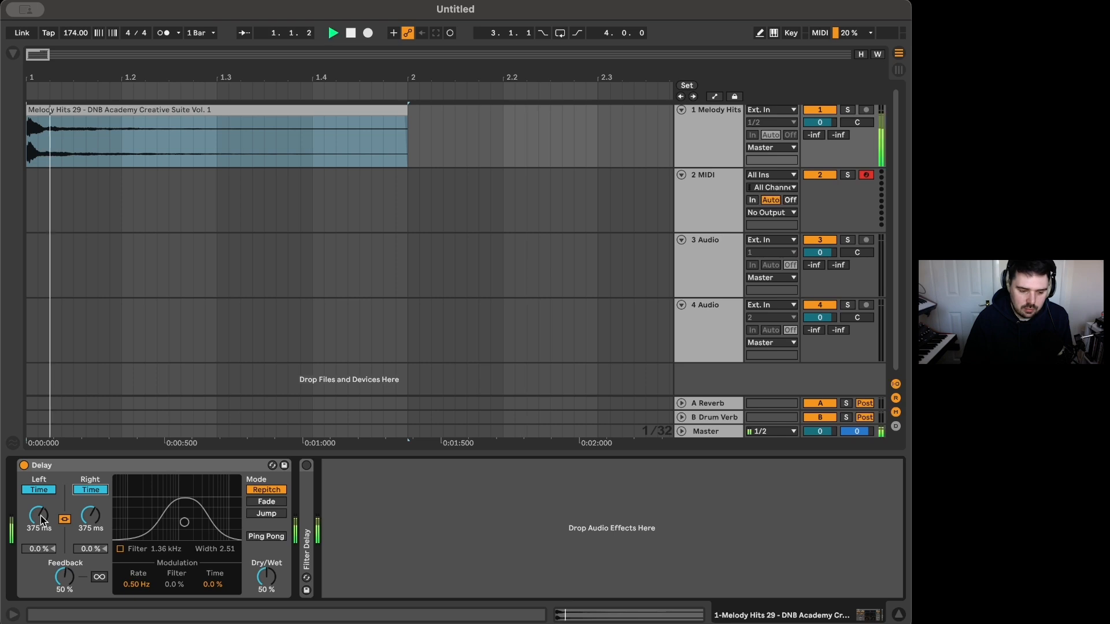
- Shorten the linked delay time to 3.26 ms and then 11.9 ms, replaying the clip to compare the sound
{"action": "left_click_drag", "start_coordinate": [42, 520], "coordinate": [41, 549]}
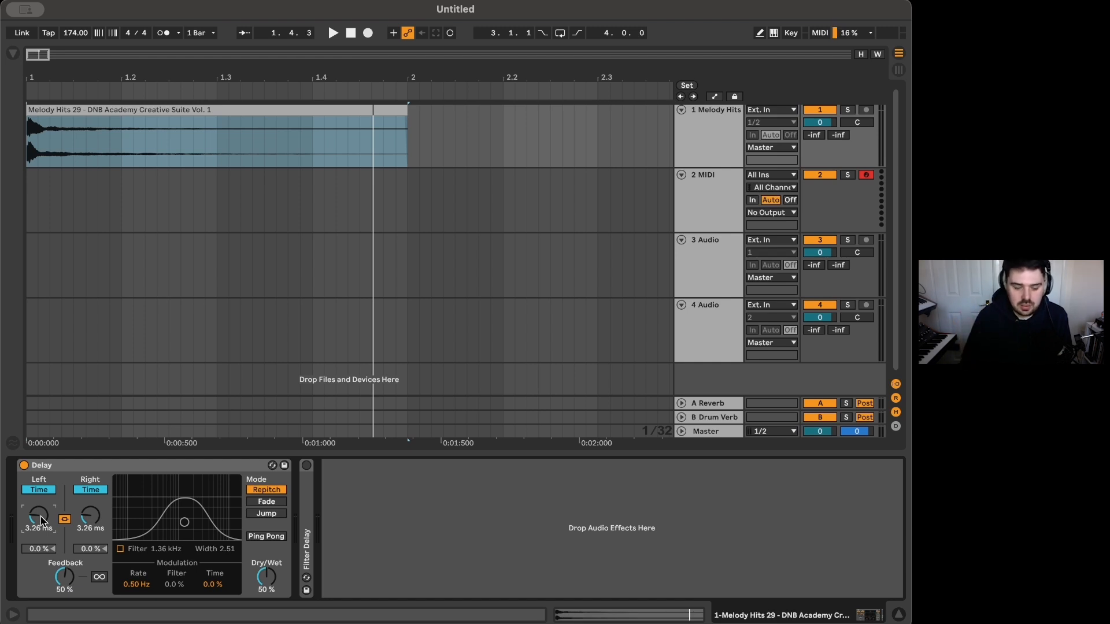
{"action": "key", "text": "space"}
{"action": "key", "text": "space"}
{"action": "left_click_drag", "start_coordinate": [41, 518], "coordinate": [41, 500]}
{"action": "key", "text": "space"}
{"action": "key", "text": "space"}
{"action": "key", "text": "space"}
{"action": "key", "text": "space"}
{"action": "key", "text": "space"}
{"action": "key", "text": "space"}
{"action": "key", "text": "space"}
{"action": "key", "text": "space"}
{"action": "key", "text": "space"}
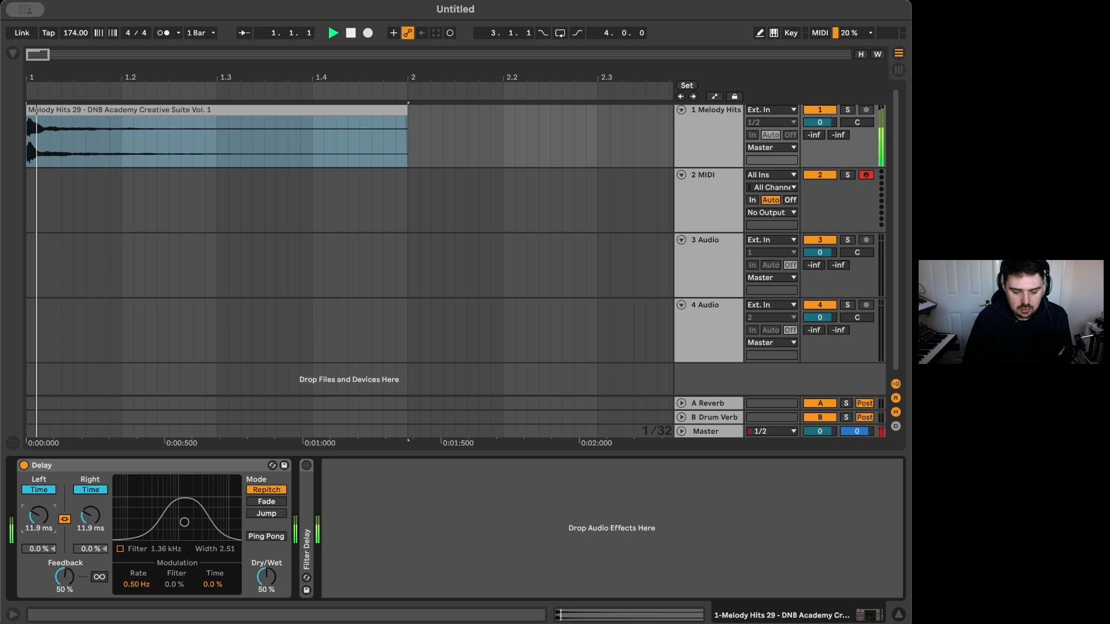
- Raise the Delay's feedback to 80 % and audition the clip repeatedly
{"action": "key", "text": "space"}
{"action": "key", "text": "space"}
{"action": "key", "text": "space"}
{"action": "key", "text": "space"}
{"action": "key", "text": "space"}
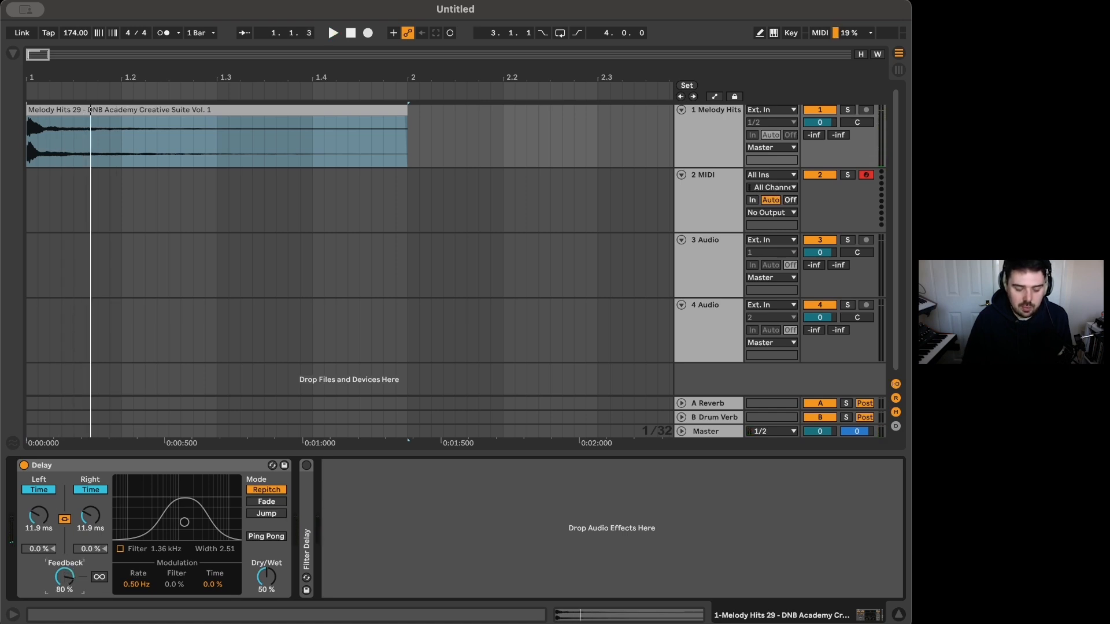
{"action": "key", "text": "space"}
{"action": "key", "text": "space"}
{"action": "key", "text": "space"}
- Set the linked delay time to 13.5 ms with feedback at 95 % and audition the clip
{"action": "mouse_move", "coordinate": [40, 516]}
{"action": "left_mouse_down"}
{"action": "mouse_move", "coordinate": [40, 496]}
{"action": "mouse_move", "coordinate": [40, 535]}
{"action": "mouse_move", "coordinate": [40, 515]}
{"action": "left_mouse_up"}
{"action": "key", "text": "space"}
{"action": "key", "text": "space"}
{"action": "key", "text": "space"}
{"action": "key", "text": "space"}
{"action": "key", "text": "space"}
{"action": "key", "text": "space"}
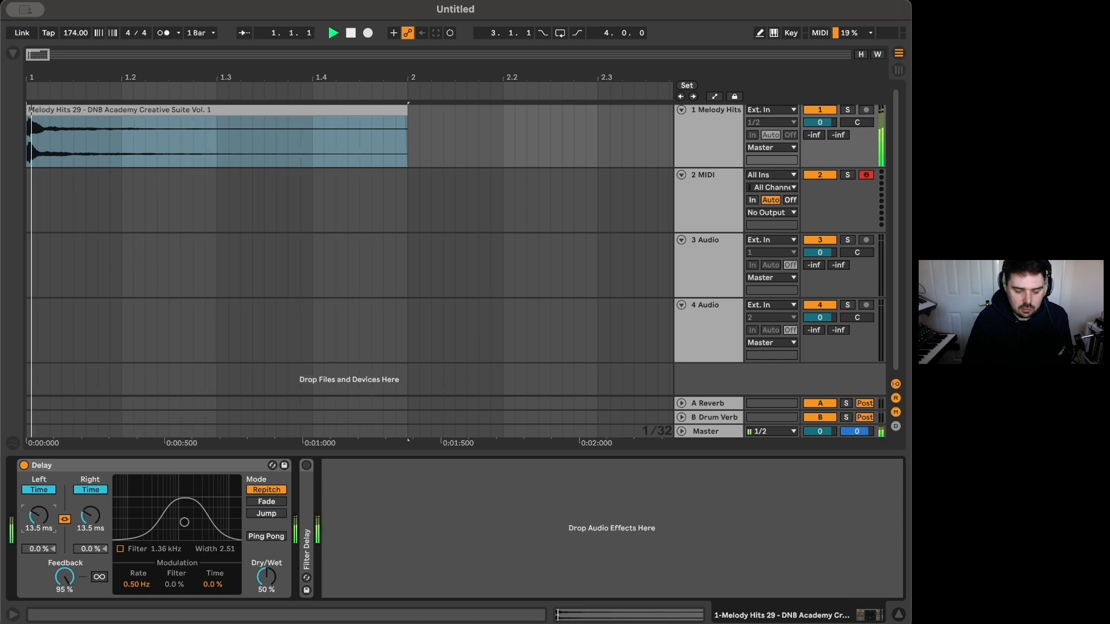
- Lengthen the linked delay time to 21.6 ms and replay the clip
{"action": "left_click_drag", "start_coordinate": [38, 521], "coordinate": [38, 514]}
{"action": "key", "text": "space"}
{"action": "key", "text": "space"}
{"action": "key", "text": "space"}
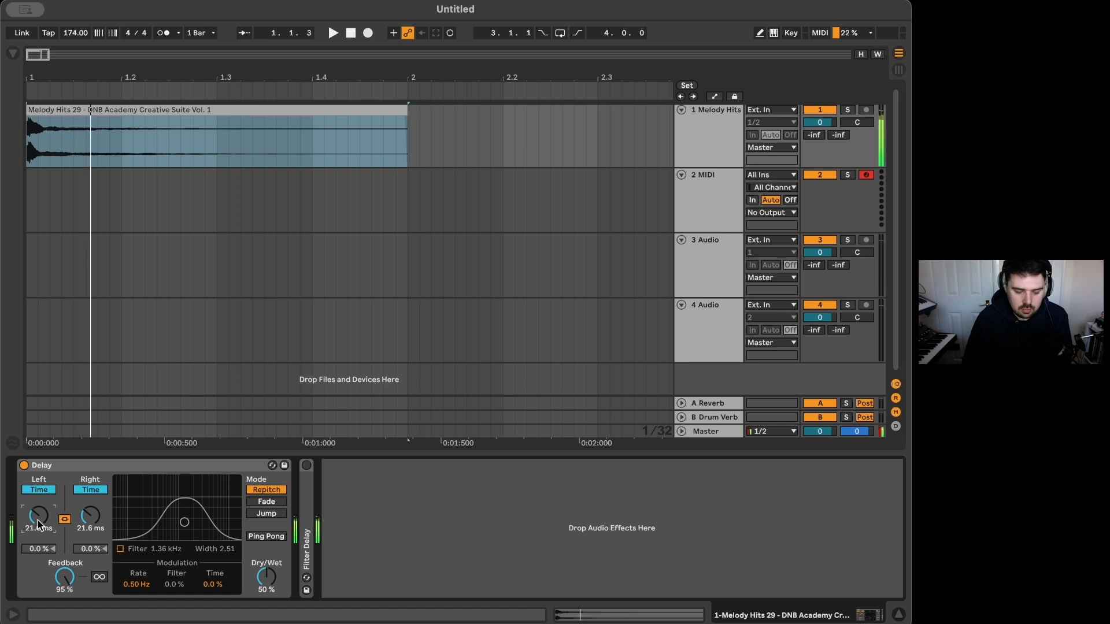
{"action": "key", "text": "space"}
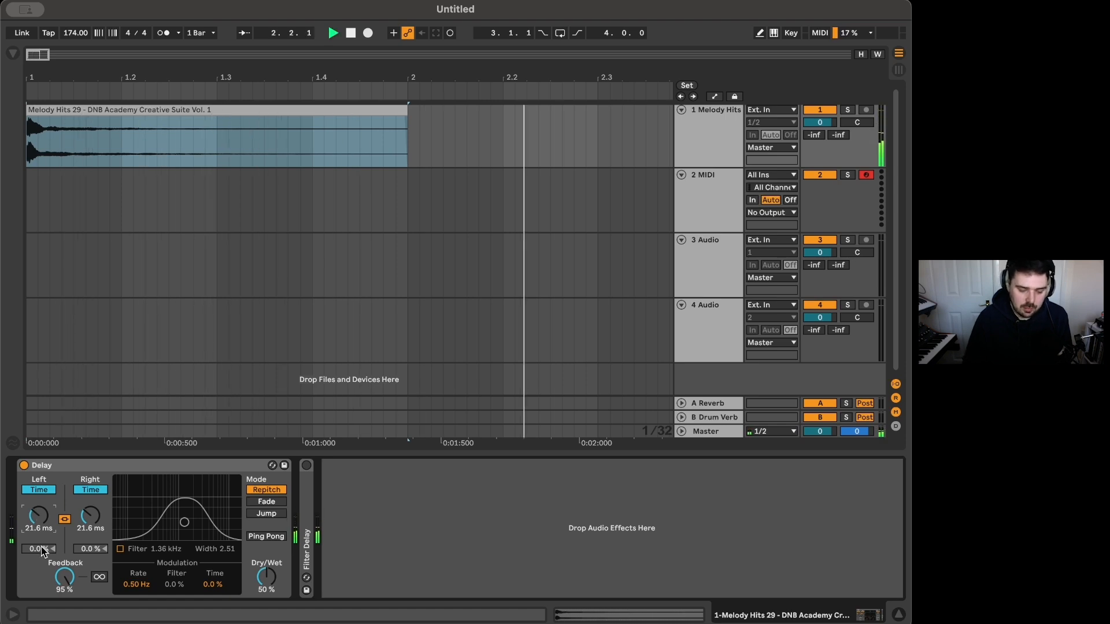
- Try a 29 % offset on the right delay channel during playback and reset it to 0 %
{"action": "left_click", "coordinate": [10, 617]}
{"action": "left_click", "coordinate": [10, 617]}
{"action": "key", "text": "space"}
{"action": "key", "text": "space"}
{"action": "left_click_drag", "start_coordinate": [91, 553], "coordinate": [90, 551]}
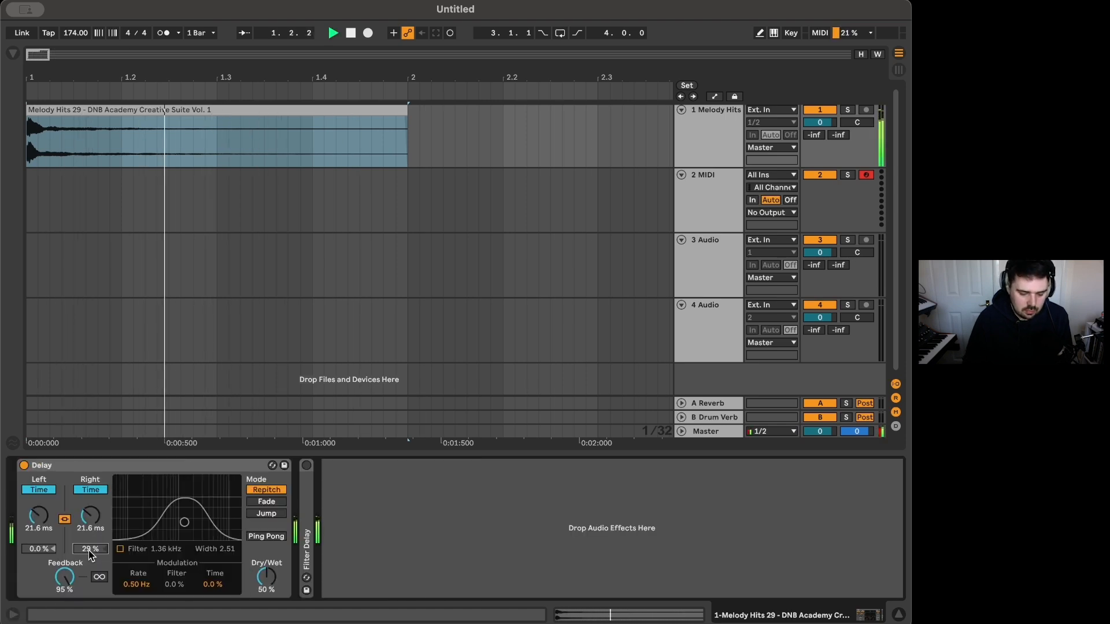
{"action": "double_click", "coordinate": [90, 553]}
{"action": "key", "text": "space"}
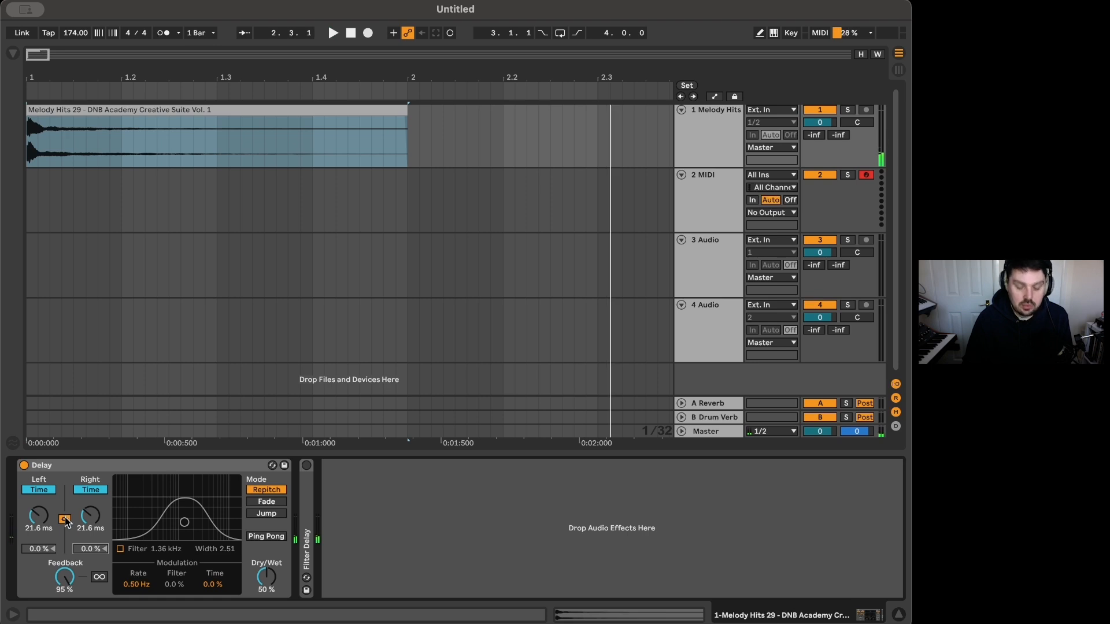
- Unlink the Delay's left and right channels, switch the right channel from Sync to Time, and play the clip
{"action": "left_click", "coordinate": [65, 519]}
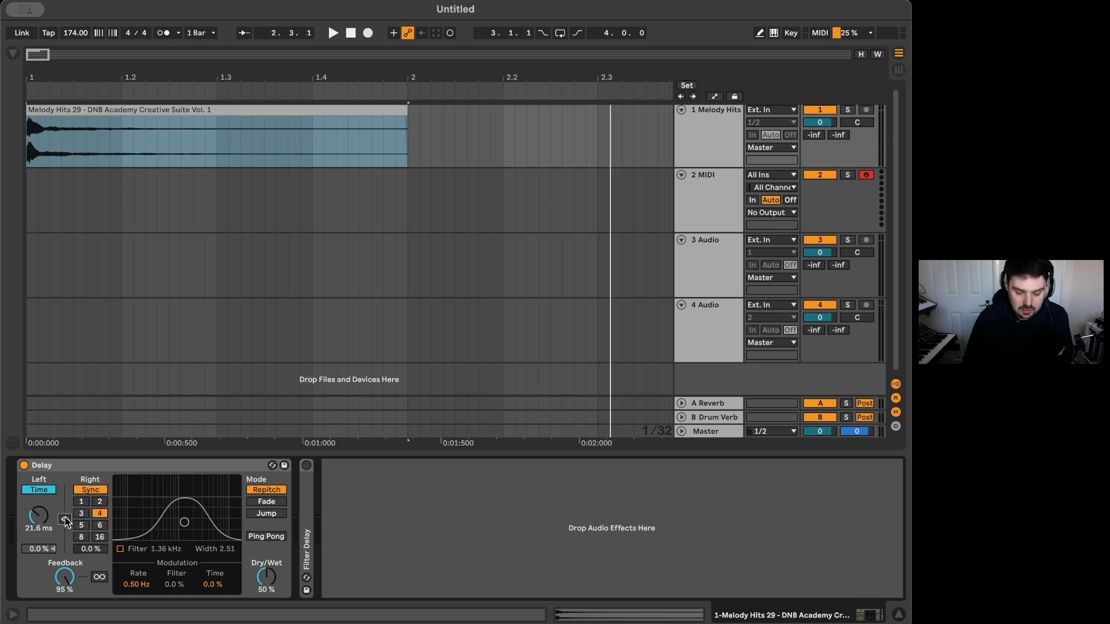
{"action": "left_click", "coordinate": [95, 492]}
{"action": "key", "text": "space"}
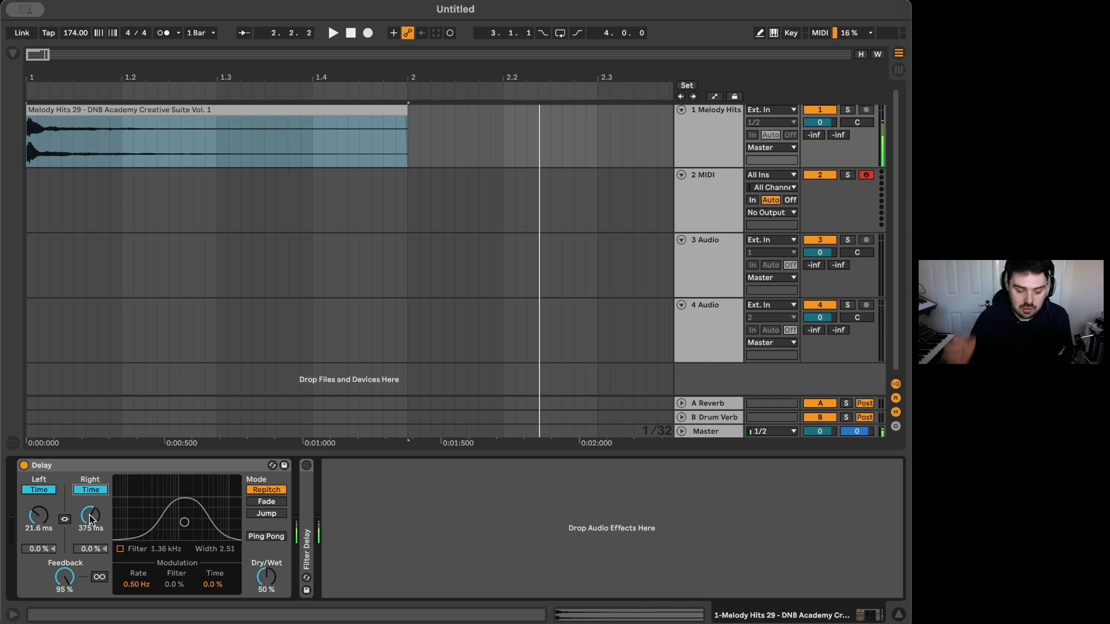
- Set the left delay time to 1.22 ms and the right to 66.8 ms, with feedback at 70 %
{"action": "key", "text": "space"}
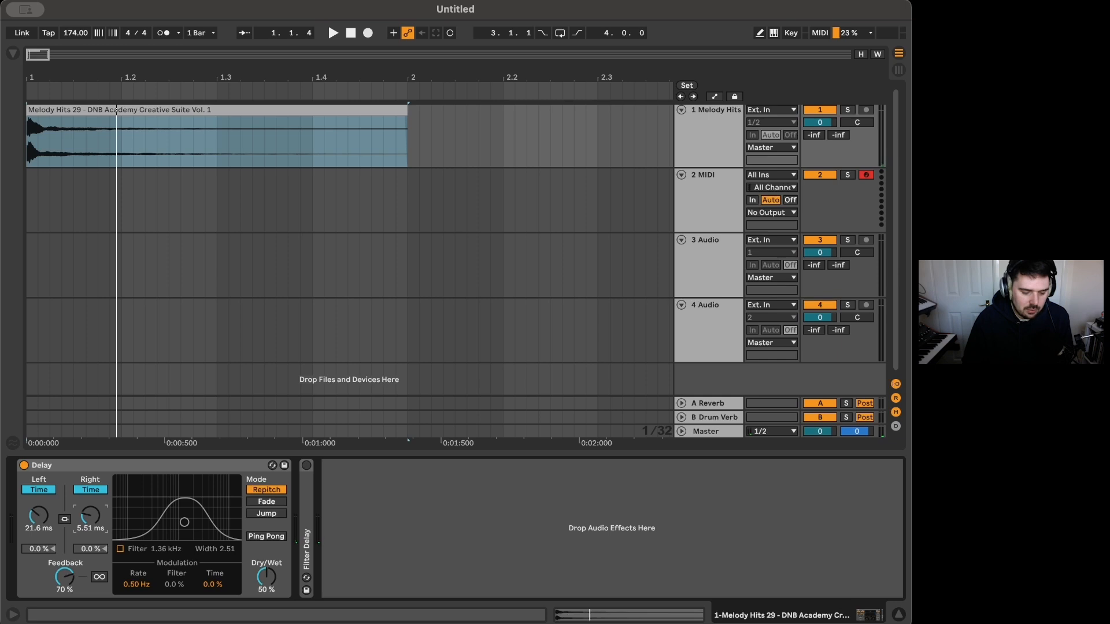
{"action": "left_click_drag", "start_coordinate": [92, 524], "coordinate": [42, 518]}
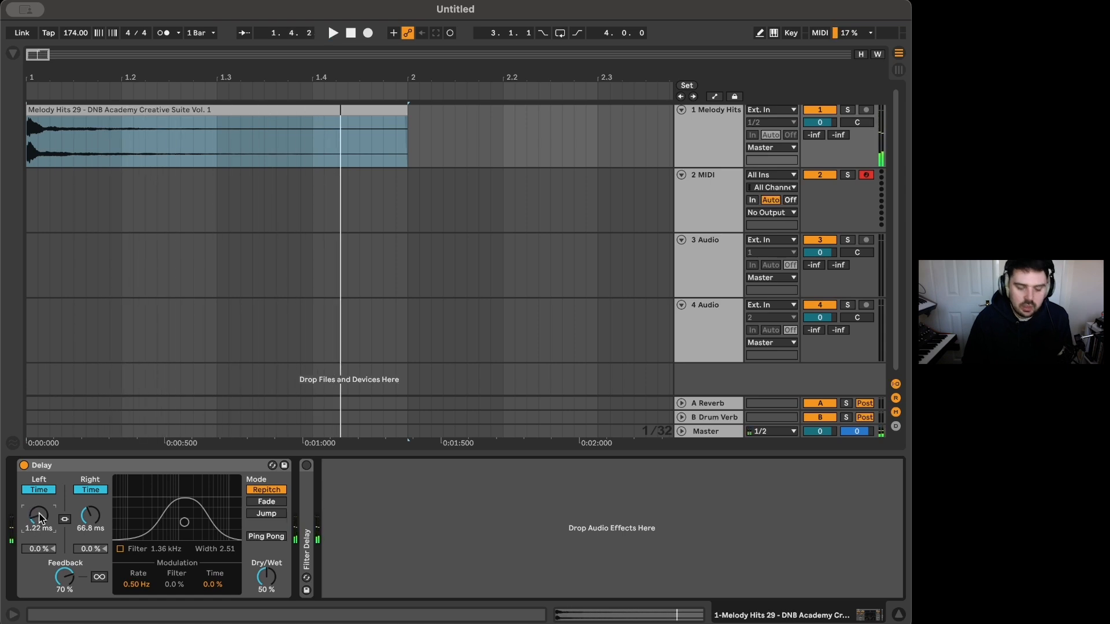
- Repeat the first beat of the melody clip on all four beats of bar 1 as separate one-beat clips
{"action": "left_click", "coordinate": [120, 153]}
{"action": "key", "text": "minus"}
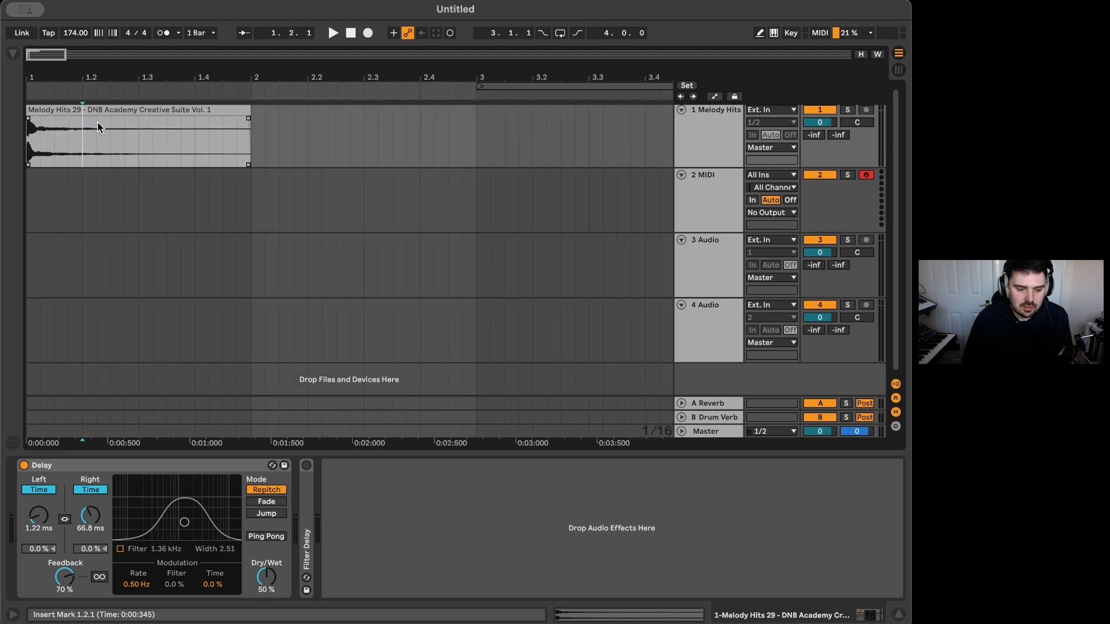
{"action": "key", "text": "shift+Right"}
{"action": "key", "text": "shift+Right"}
{"action": "key", "text": "shift+Right"}
{"action": "key", "text": "shift+Right"}
{"action": "key", "text": "super+e"}
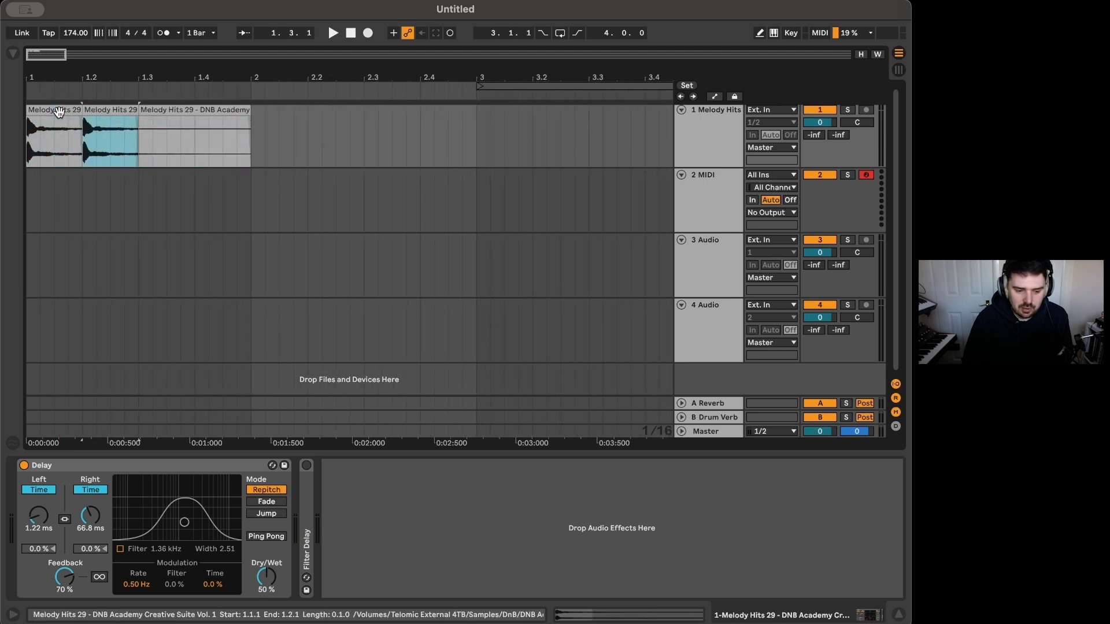
{"action": "key", "text": "shift+Right"}
{"action": "key", "text": "shift+Right"}
{"action": "key", "text": "shift+Right"}
{"action": "key", "text": "shift+Right"}
{"action": "key", "text": "super+e"}
- Show the automation of the Delay's right delay time on the Melody Hits track
{"action": "right_click", "coordinate": [91, 514]}
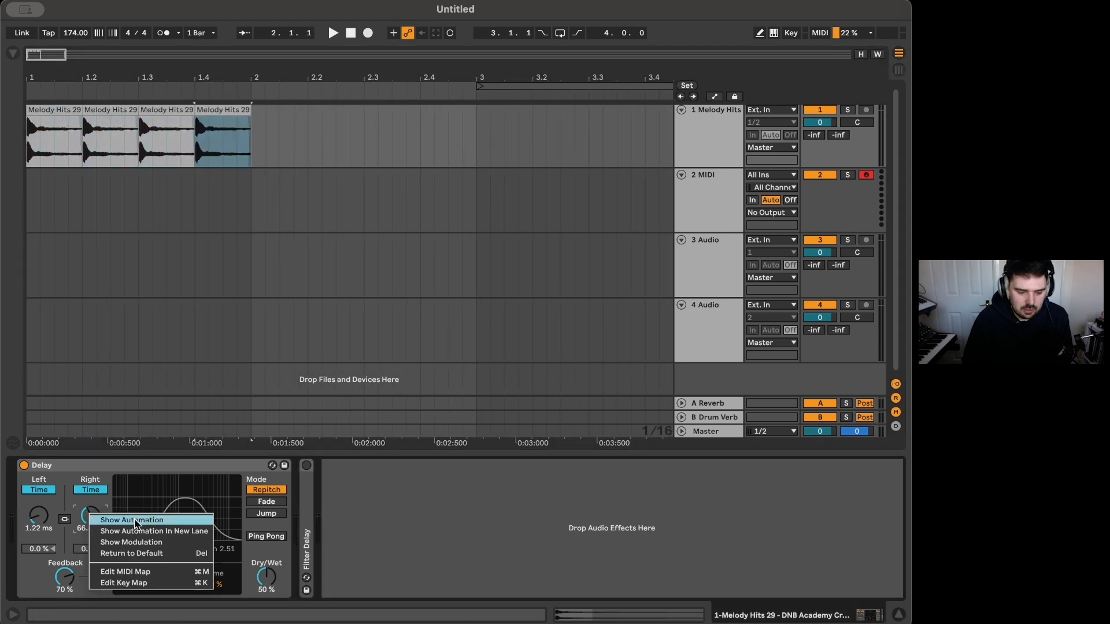
{"action": "left_click", "coordinate": [137, 520]}
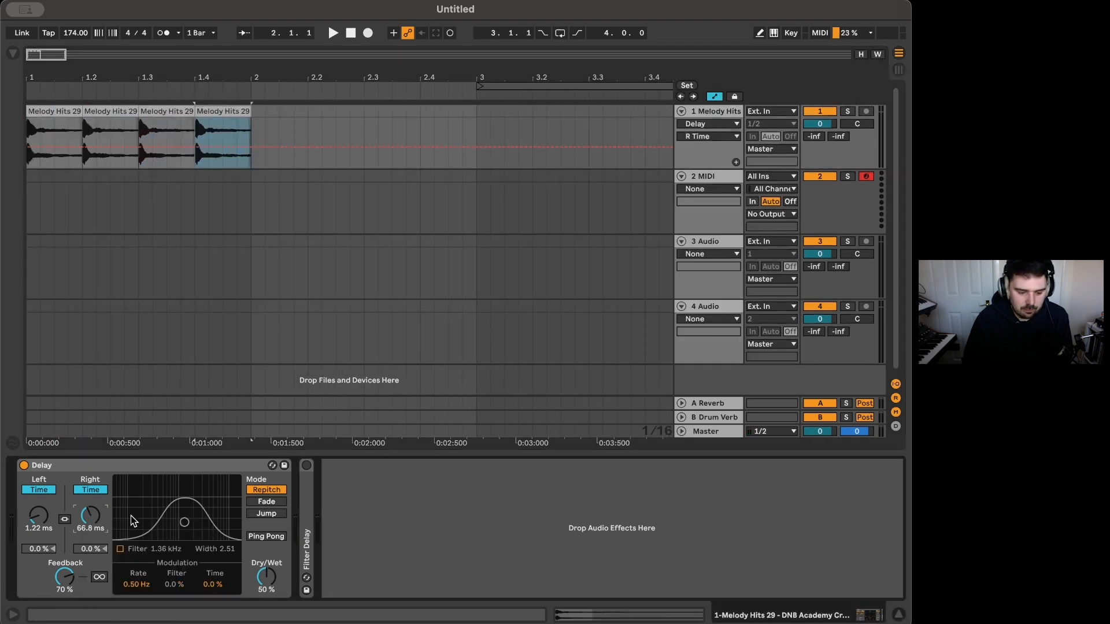
- Search the Max for Live devices for "lfo" and add two LFO audio effects after the Filter Delay
{"action": "left_click", "coordinate": [12, 56]}
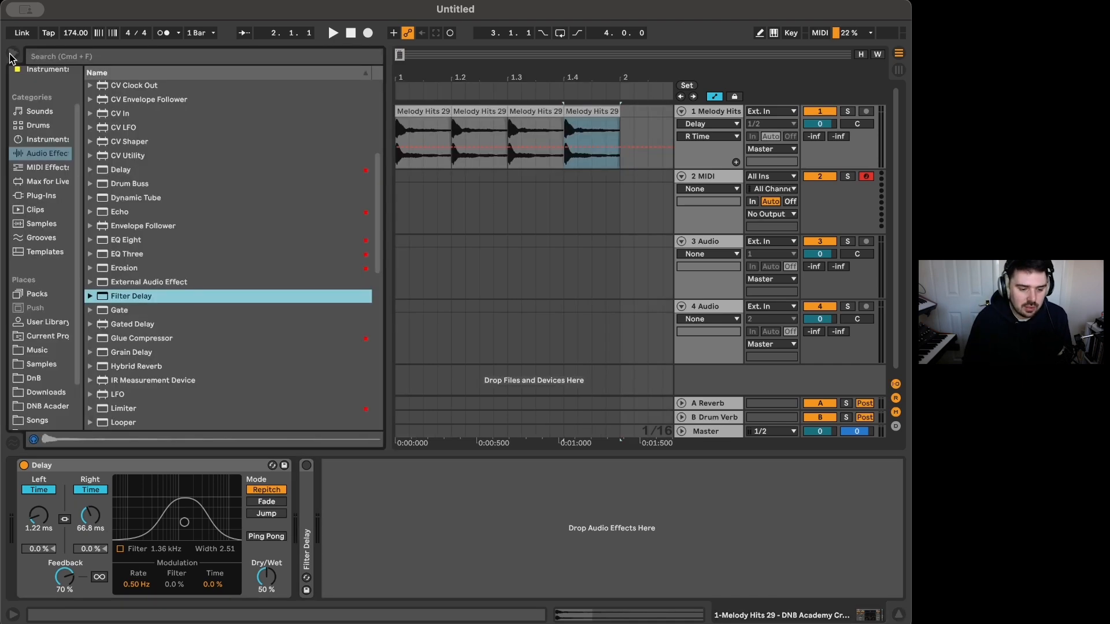
{"action": "left_click", "coordinate": [58, 181]}
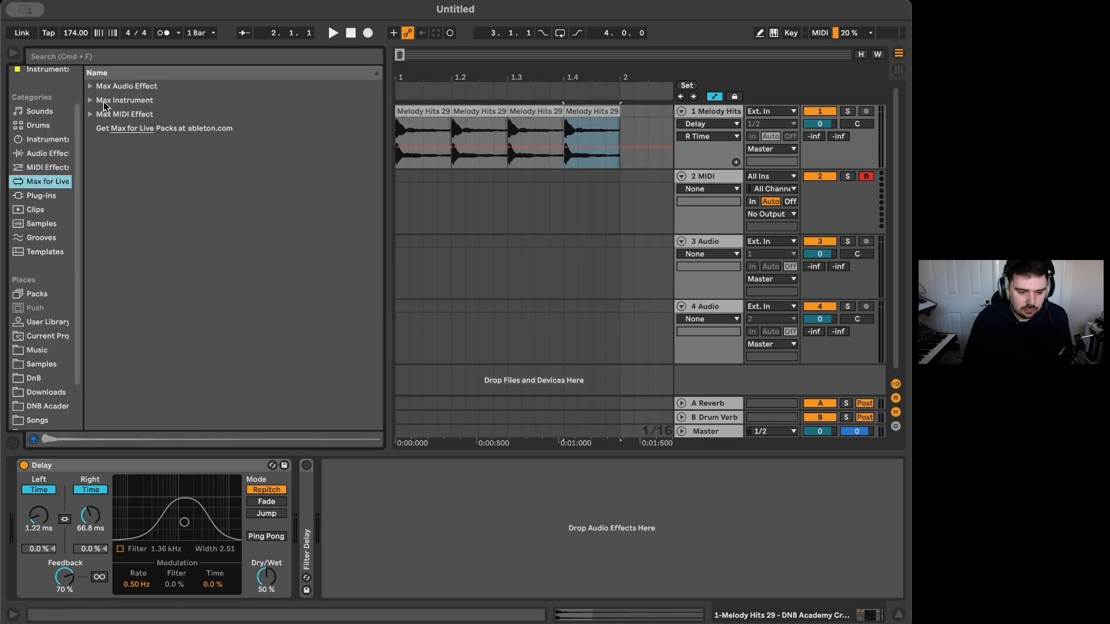
{"action": "left_click", "coordinate": [119, 56]}
{"action": "type", "text": "lfo"}
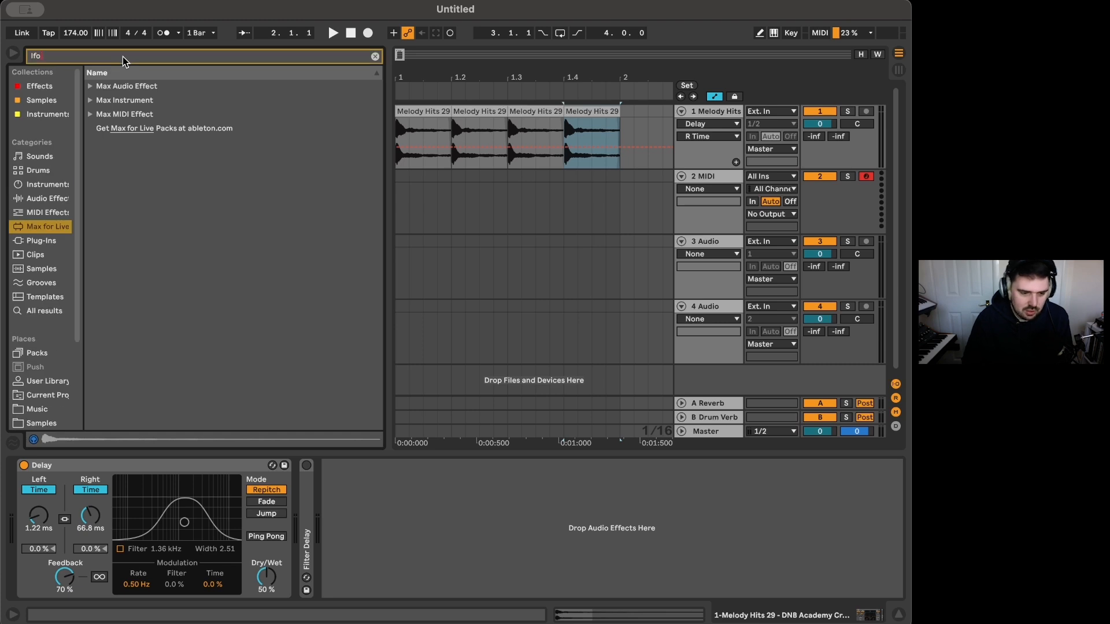
{"action": "left_click", "coordinate": [96, 88]}
{"action": "left_click_drag", "start_coordinate": [121, 128], "coordinate": [562, 496]}
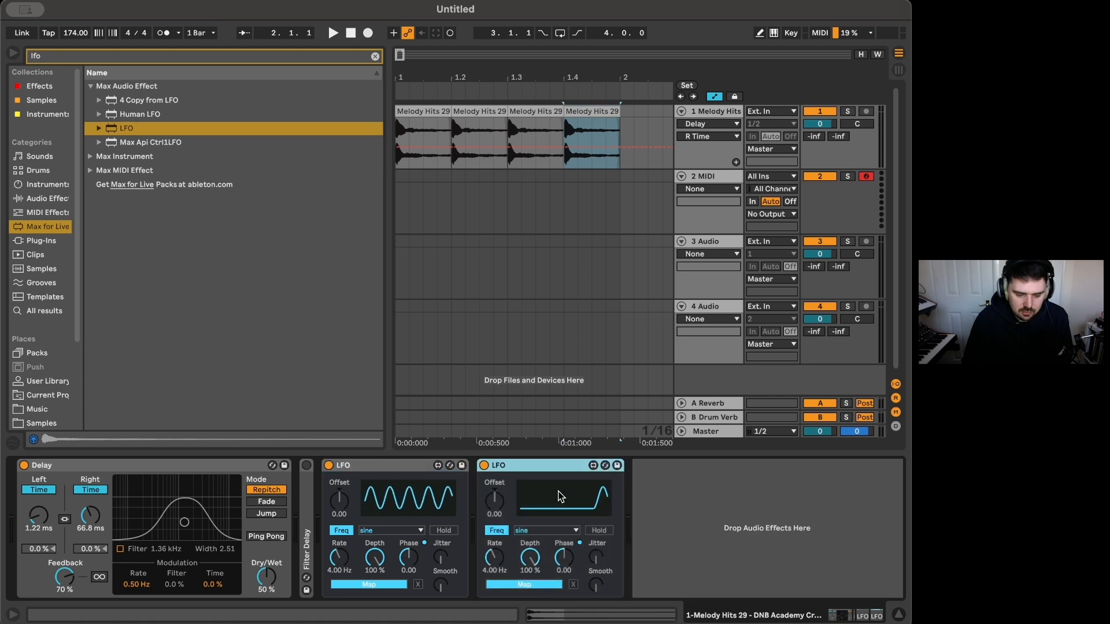
- Map the first LFO to the left delay time and the second to the right, and rename them Left and Right
{"action": "left_click", "coordinate": [370, 585]}
{"action": "left_click", "coordinate": [39, 514]}
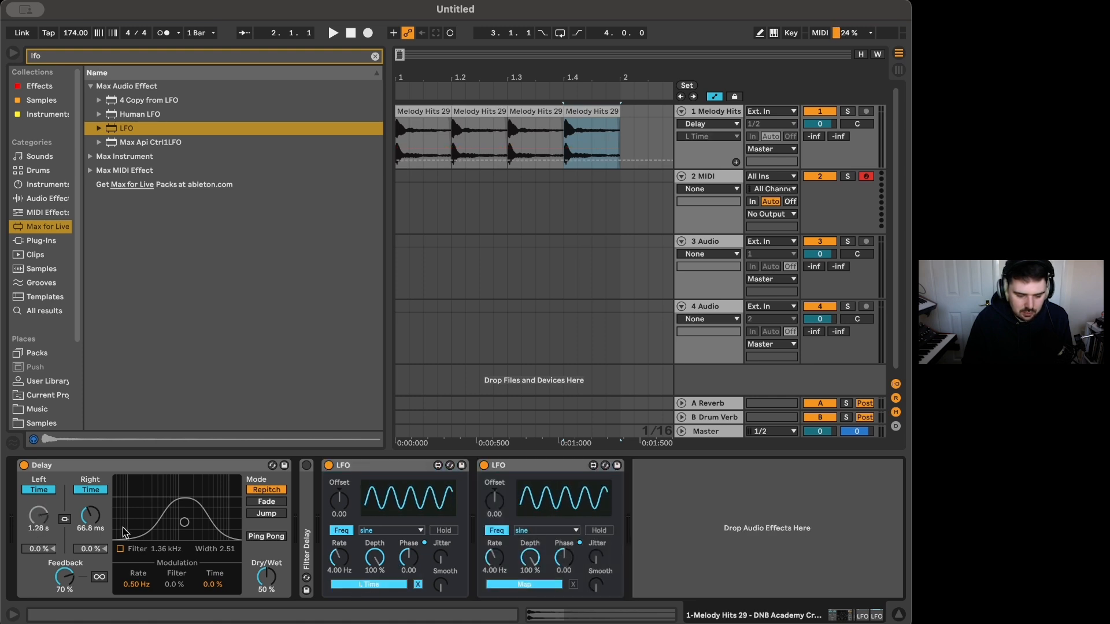
{"action": "left_click", "coordinate": [536, 586]}
{"action": "left_click", "coordinate": [88, 515]}
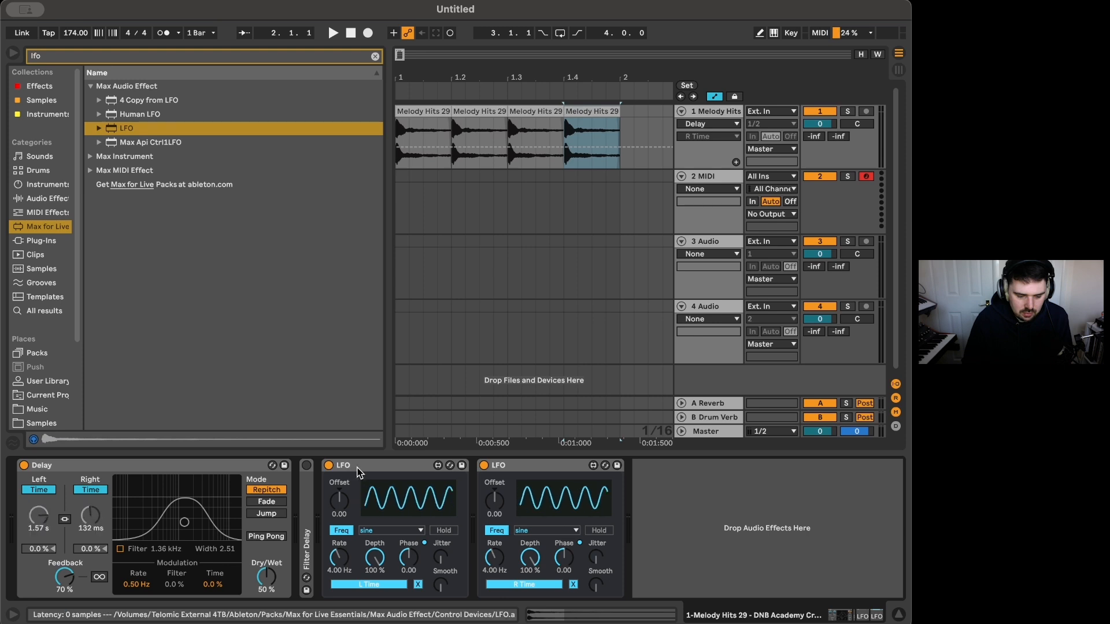
{"action": "left_click", "coordinate": [359, 471]}
{"action": "left_click", "coordinate": [522, 471]}
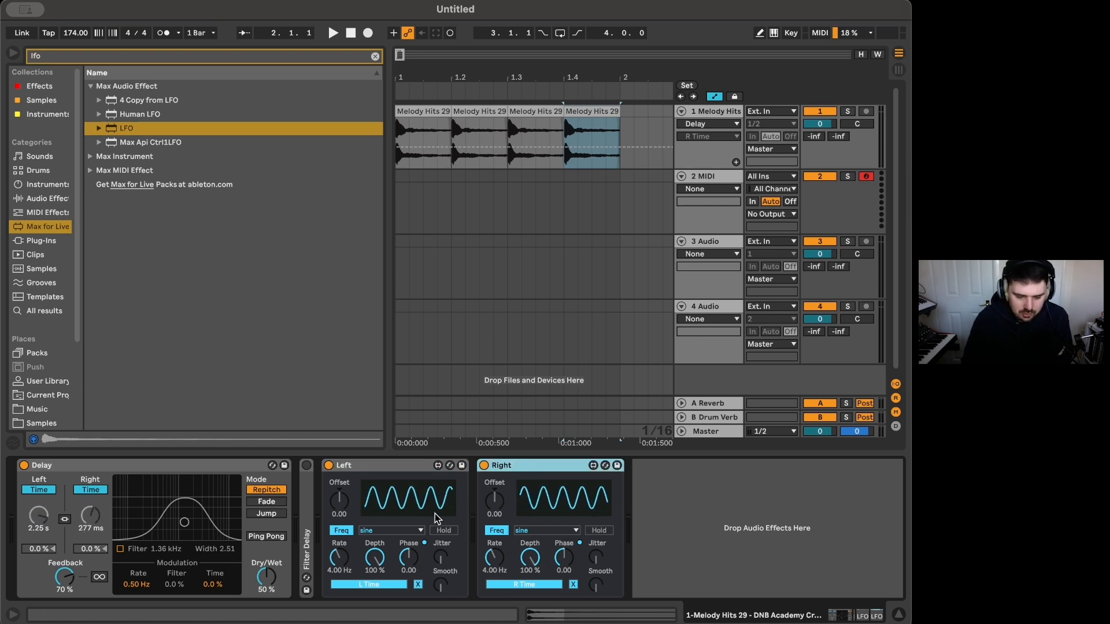
- Set the waveform of both the Left and Right LFOs to random
{"action": "left_click", "coordinate": [391, 531]}
{"action": "left_click", "coordinate": [392, 603]}
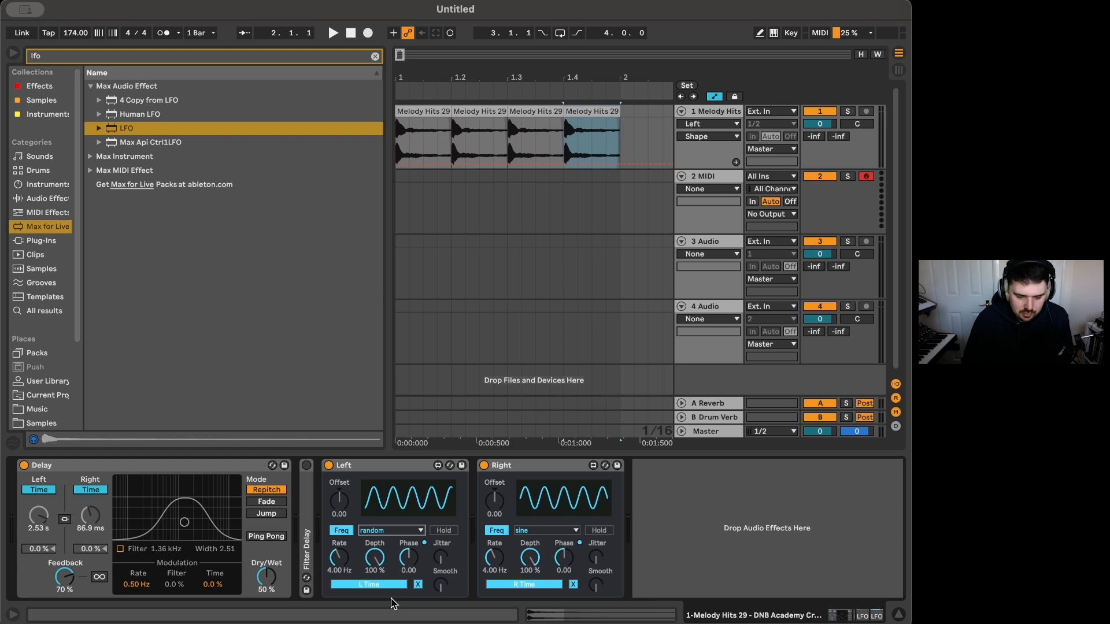
{"action": "left_click", "coordinate": [531, 532]}
{"action": "left_click", "coordinate": [543, 603]}
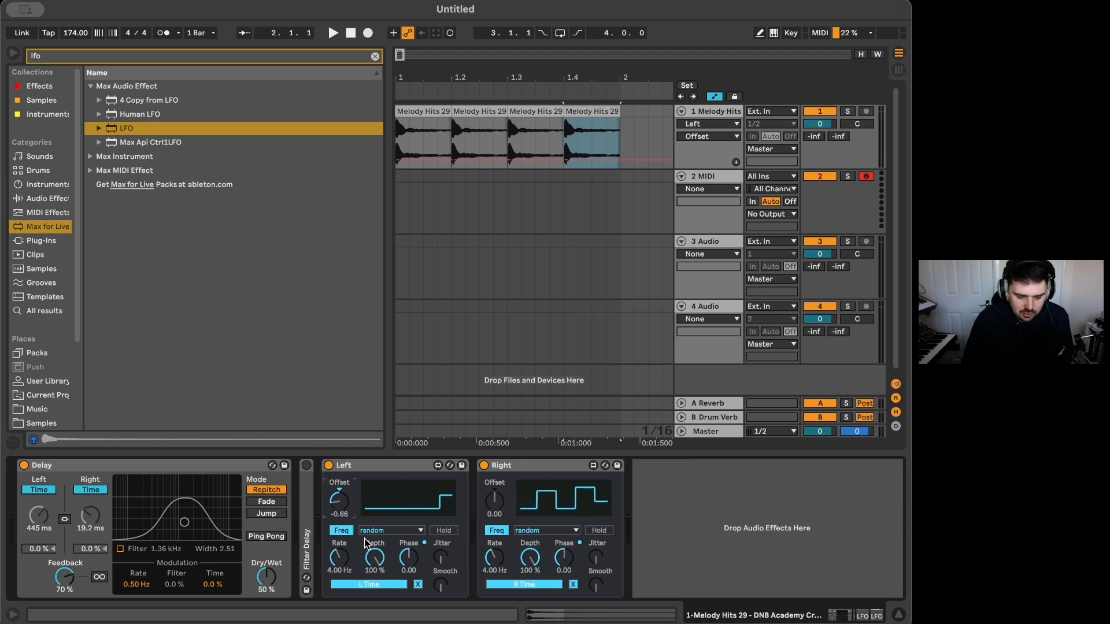
- Set the Left LFO's depth to 7.60%, the Right LFO's offset to -0.66 and depth to 13.1%, and add smoothing to both
{"action": "left_click_drag", "start_coordinate": [366, 543], "coordinate": [381, 561]}
{"action": "key", "text": "space"}
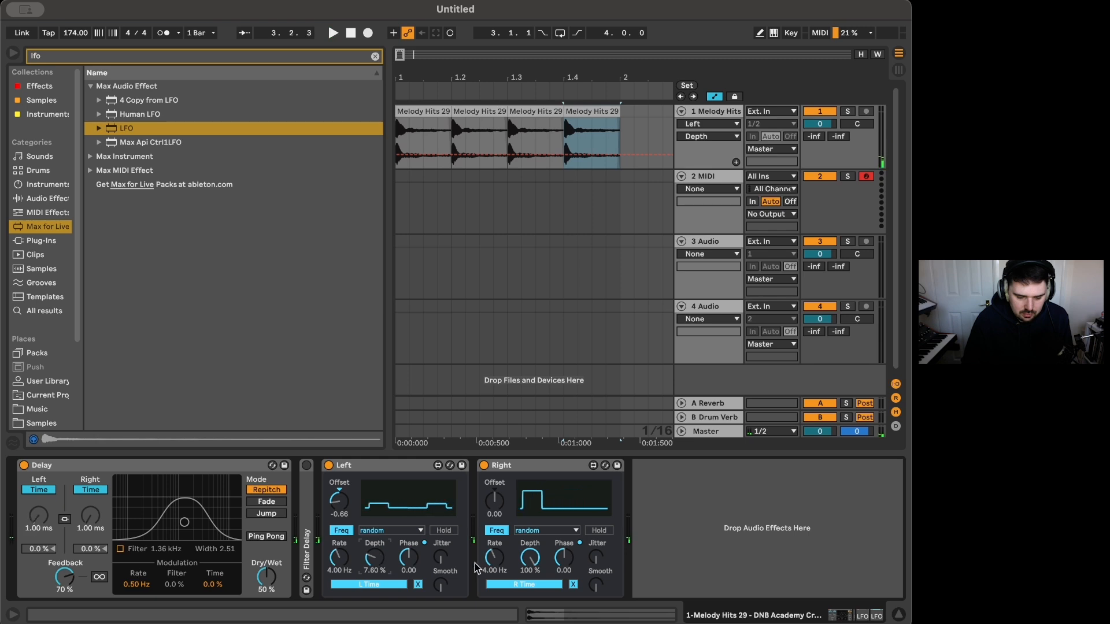
{"action": "left_click_drag", "start_coordinate": [493, 502], "coordinate": [492, 507]}
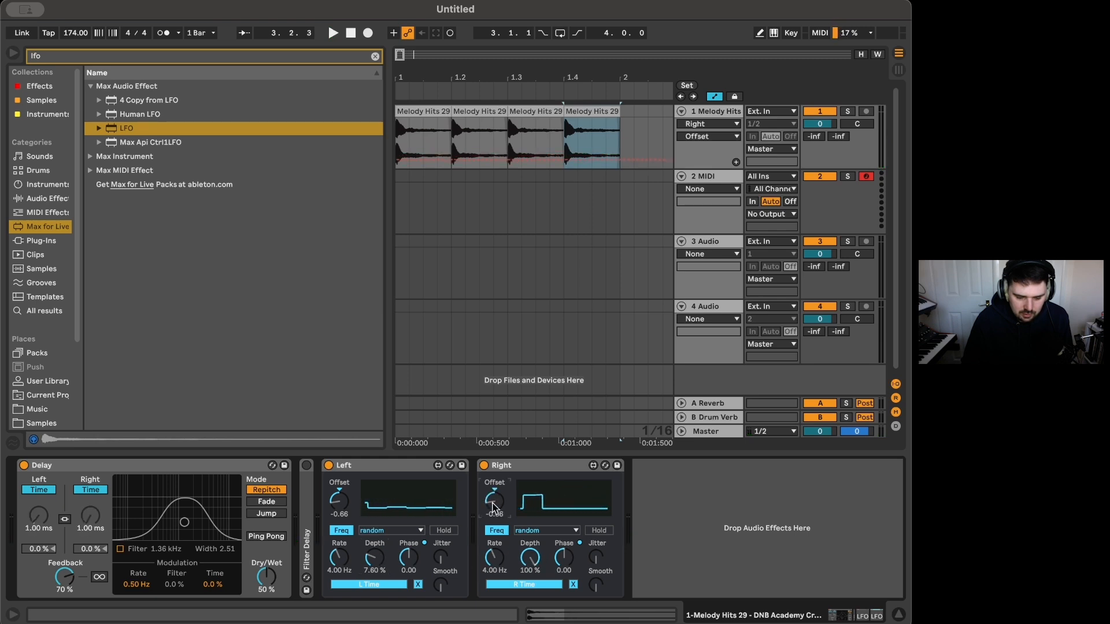
{"action": "mouse_move", "coordinate": [530, 558]}
{"action": "left_mouse_down"}
{"action": "mouse_move", "coordinate": [529, 572]}
{"action": "mouse_move", "coordinate": [530, 560]}
{"action": "left_mouse_up"}
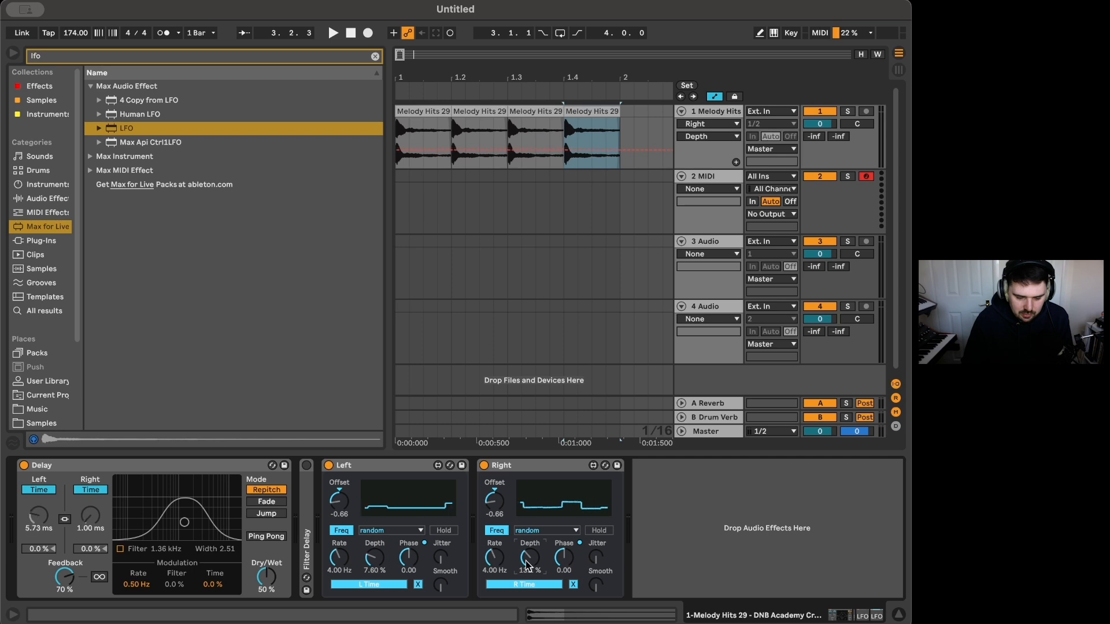
{"action": "left_click", "coordinate": [438, 585]}
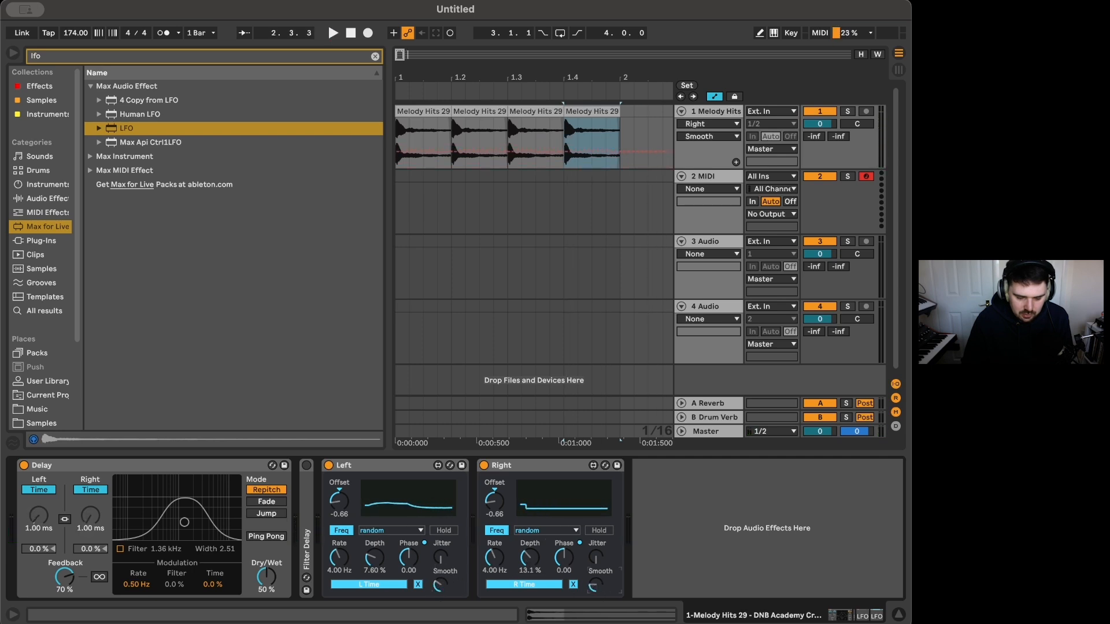
- Raise the Delay's feedback to 95% and play the melody hits from the first clip
{"action": "left_click_drag", "start_coordinate": [83, 582], "coordinate": [83, 567]}
{"action": "key", "text": "space"}
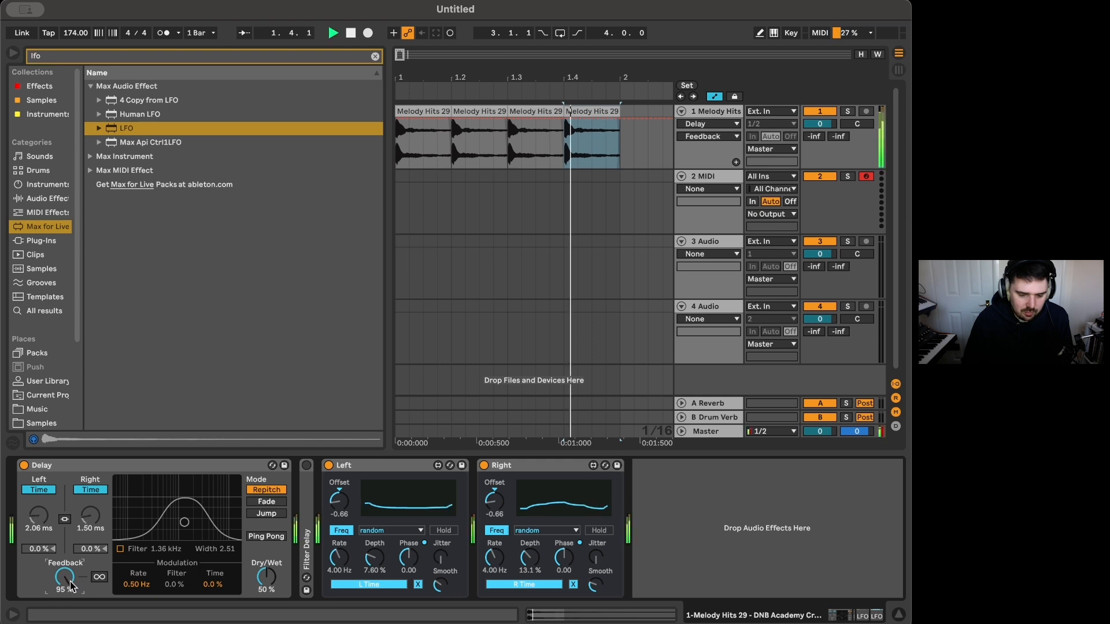
{"action": "left_click", "coordinate": [443, 143]}
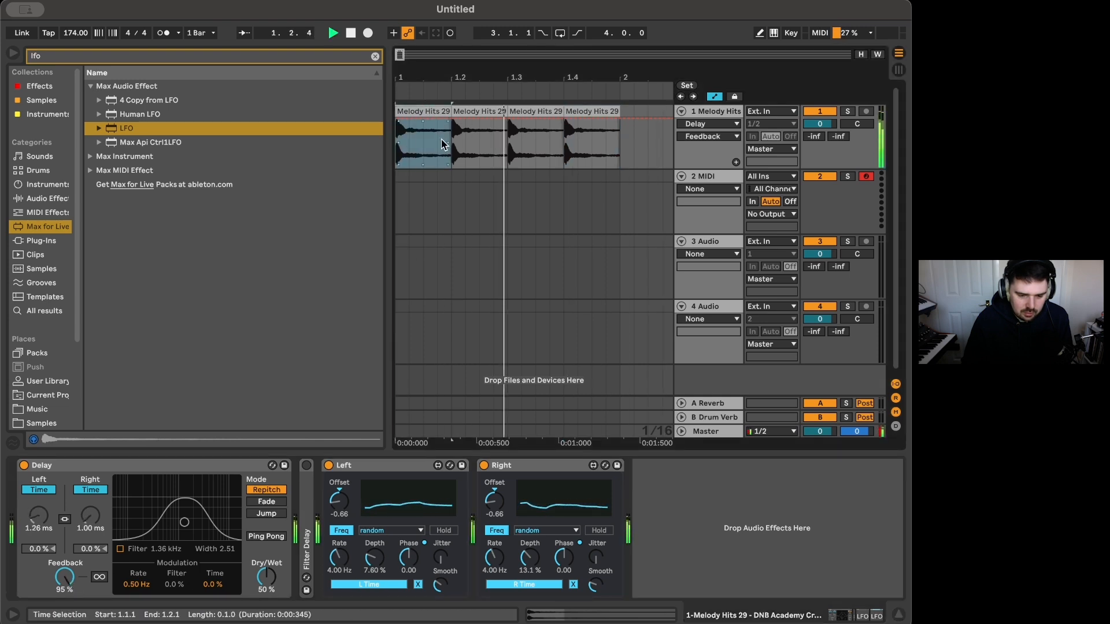
{"action": "key", "text": "space"}
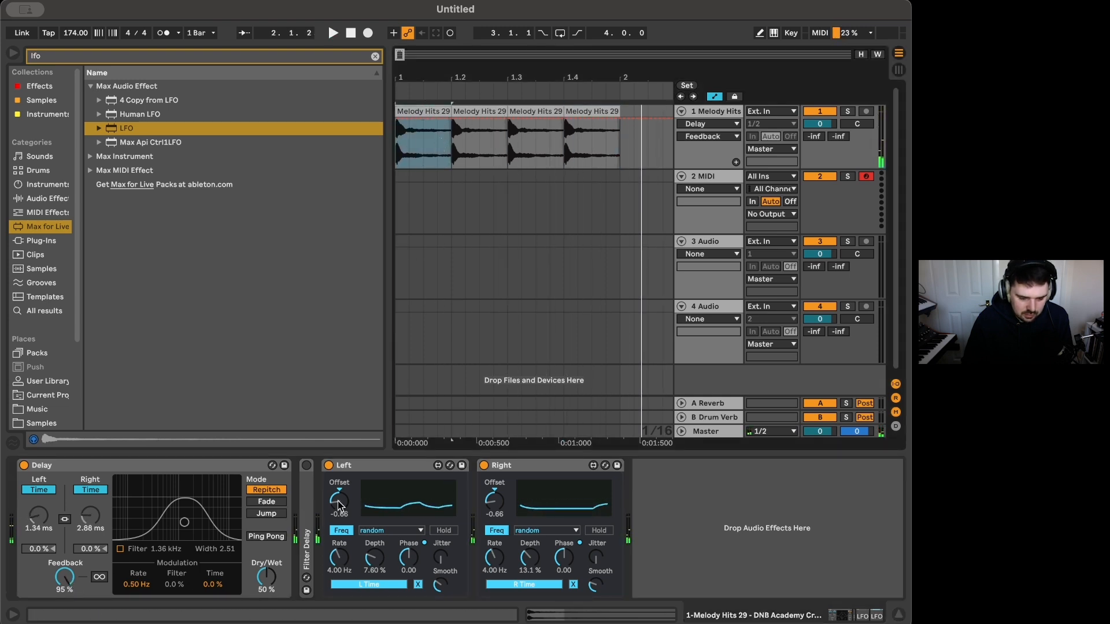
- Set the Left LFO's offset to -0.63 and rate to 0.62 Hz, slow the Right LFO to 1.15 Hz, and audition
{"action": "left_click_drag", "start_coordinate": [351, 525], "coordinate": [351, 522]}
{"action": "left_click_drag", "start_coordinate": [340, 569], "coordinate": [340, 589]}
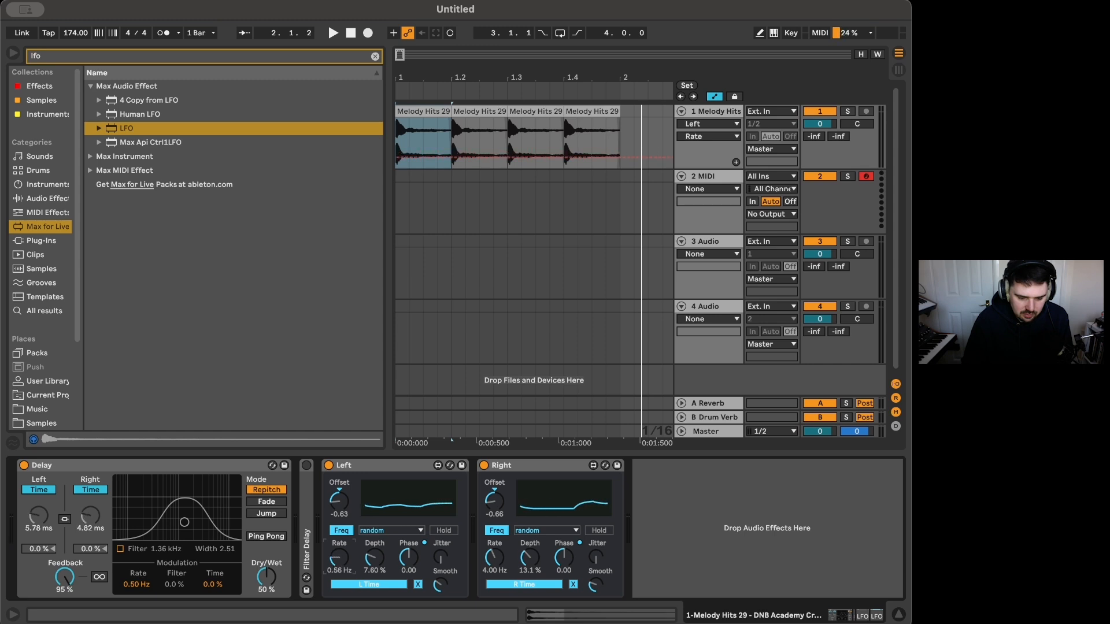
{"action": "left_click_drag", "start_coordinate": [483, 560], "coordinate": [493, 556]}
{"action": "key", "text": "space"}
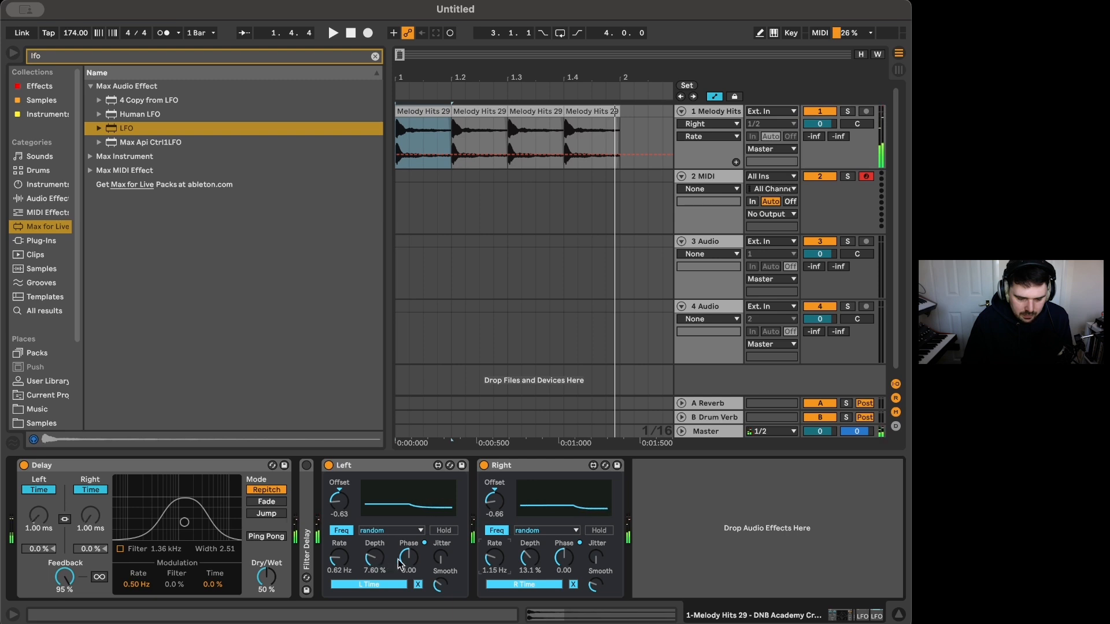
- Raise both LFO offsets in stages while auditioning the hits, ending at -0.14 for Left and -0.22 for Right
{"action": "left_click_drag", "start_coordinate": [339, 501], "coordinate": [338, 494]}
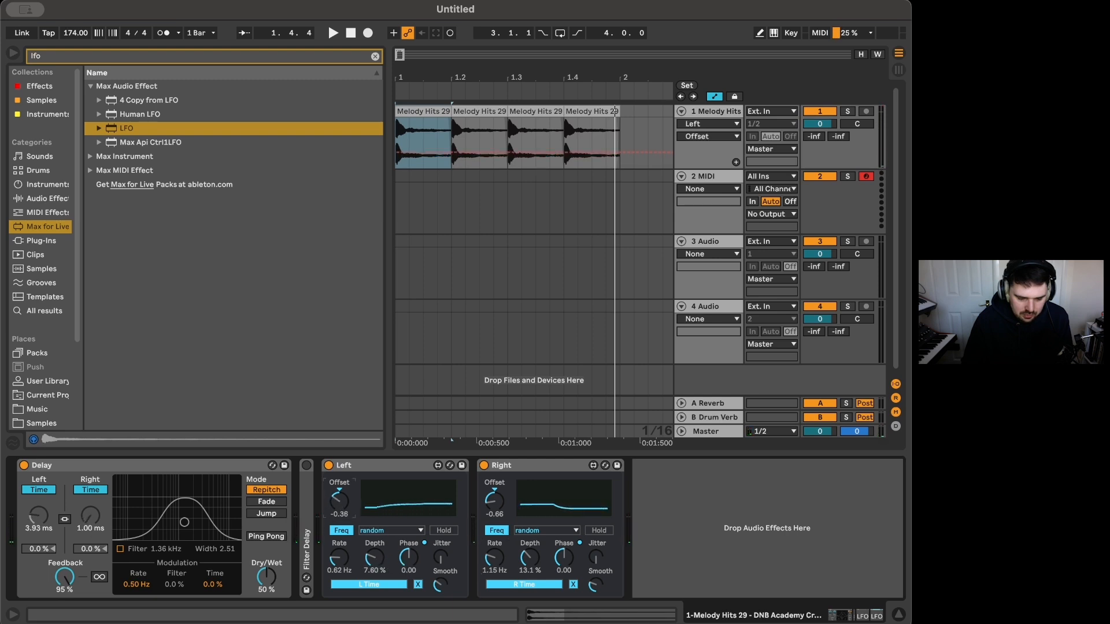
{"action": "left_click", "coordinate": [495, 511]}
{"action": "key", "text": "space"}
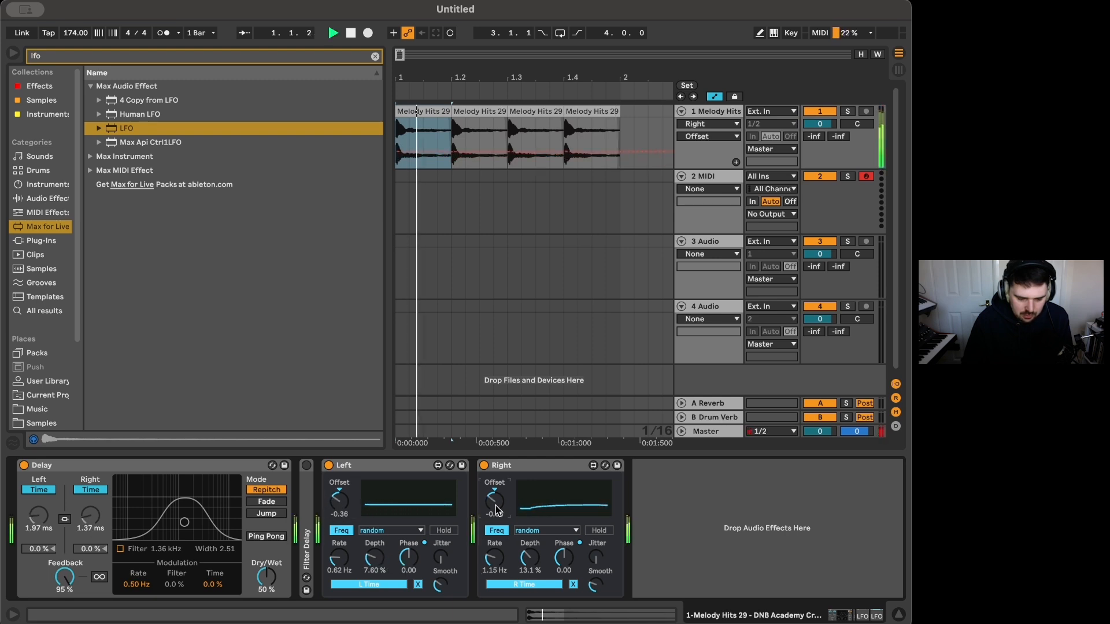
{"action": "key", "text": "space"}
{"action": "left_click_drag", "start_coordinate": [496, 512], "coordinate": [495, 495]}
{"action": "key", "text": "space"}
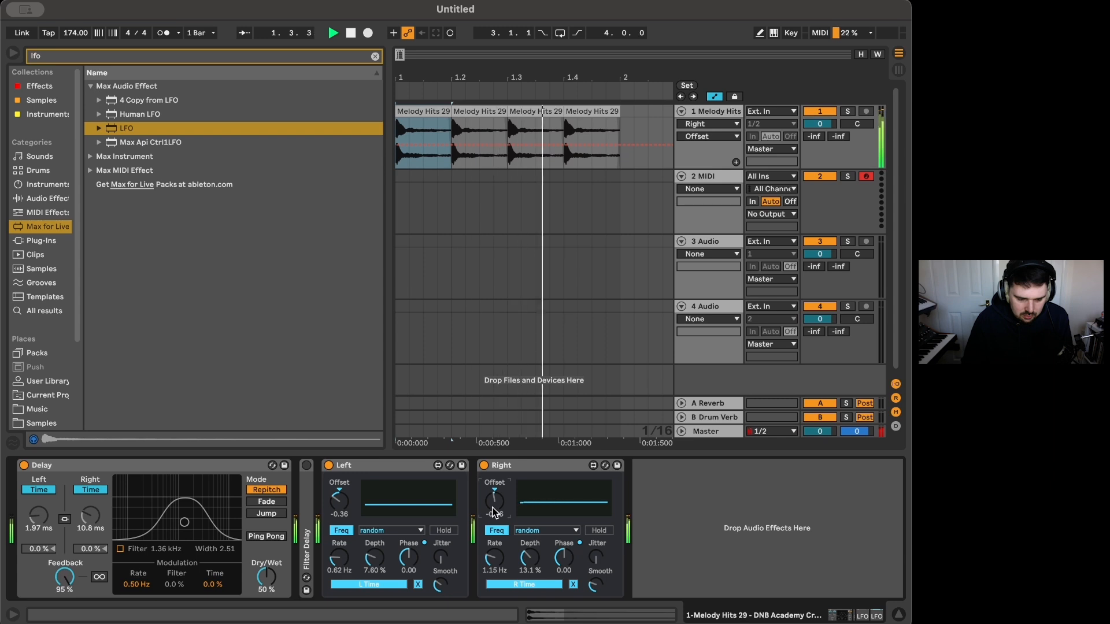
{"action": "key", "text": "space"}
{"action": "left_click_drag", "start_coordinate": [341, 507], "coordinate": [341, 497]}
{"action": "key", "text": "space"}
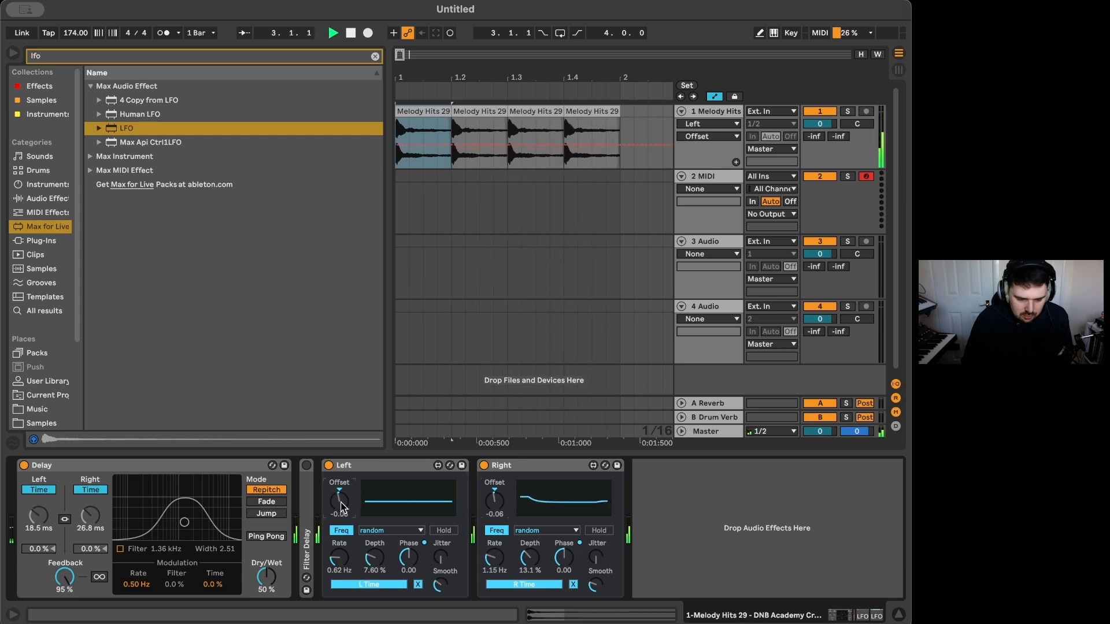
{"action": "left_click_drag", "start_coordinate": [494, 512], "coordinate": [494, 512]}
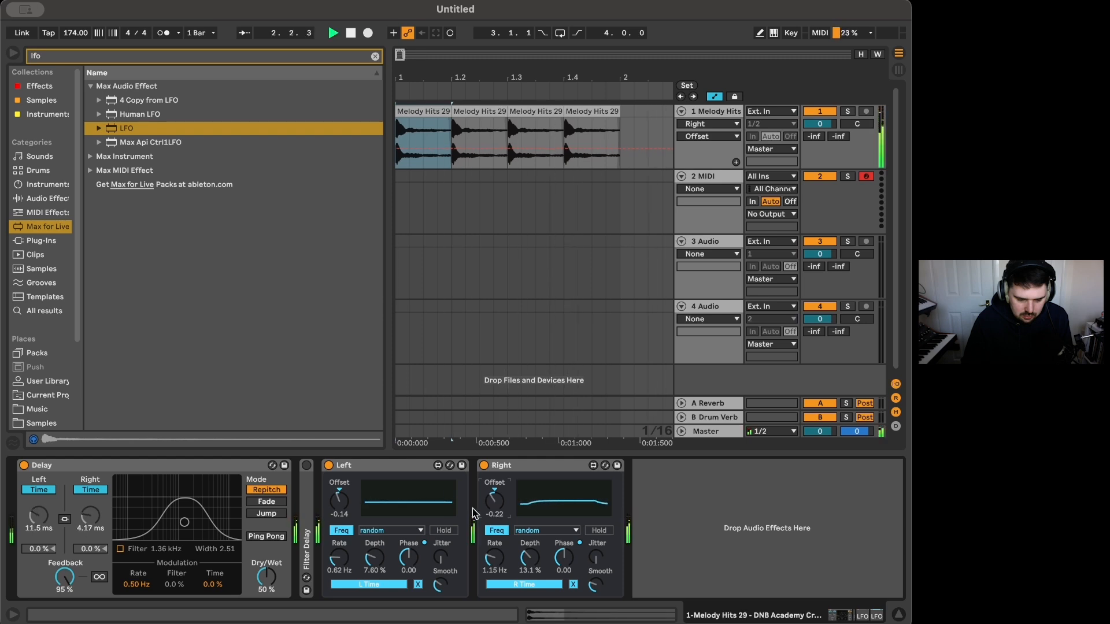
- Enable the Delay's filter, set its width to 2.40 at 1.36 kHz, and listen to the result
{"action": "left_click", "coordinate": [120, 549]}
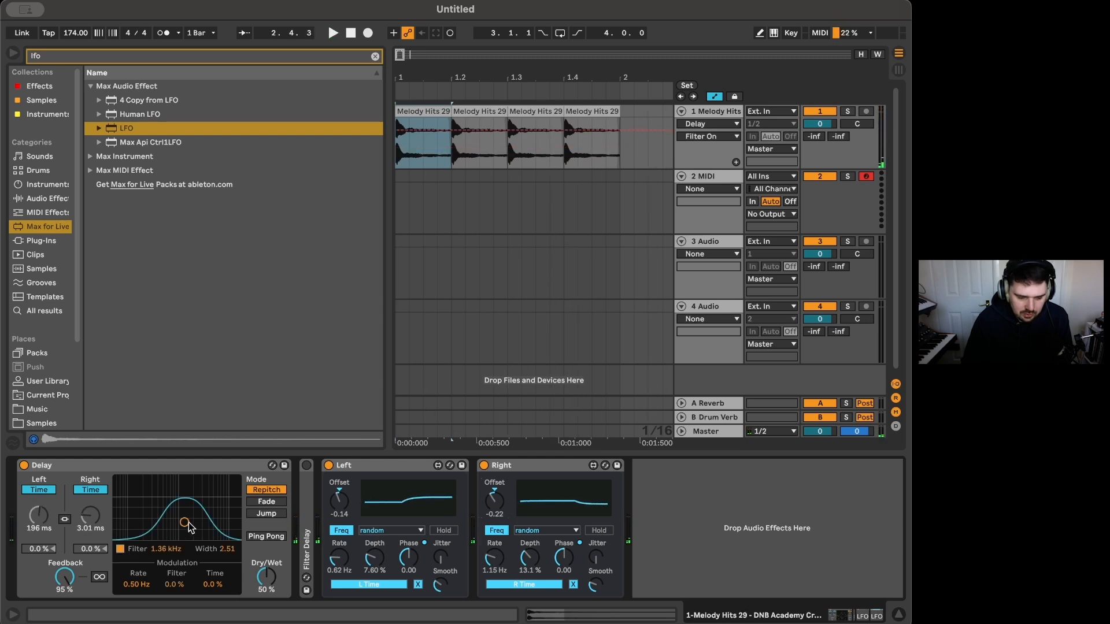
{"action": "left_click_drag", "start_coordinate": [186, 528], "coordinate": [184, 523]}
{"action": "key", "text": "space"}
{"action": "key", "text": "space"}
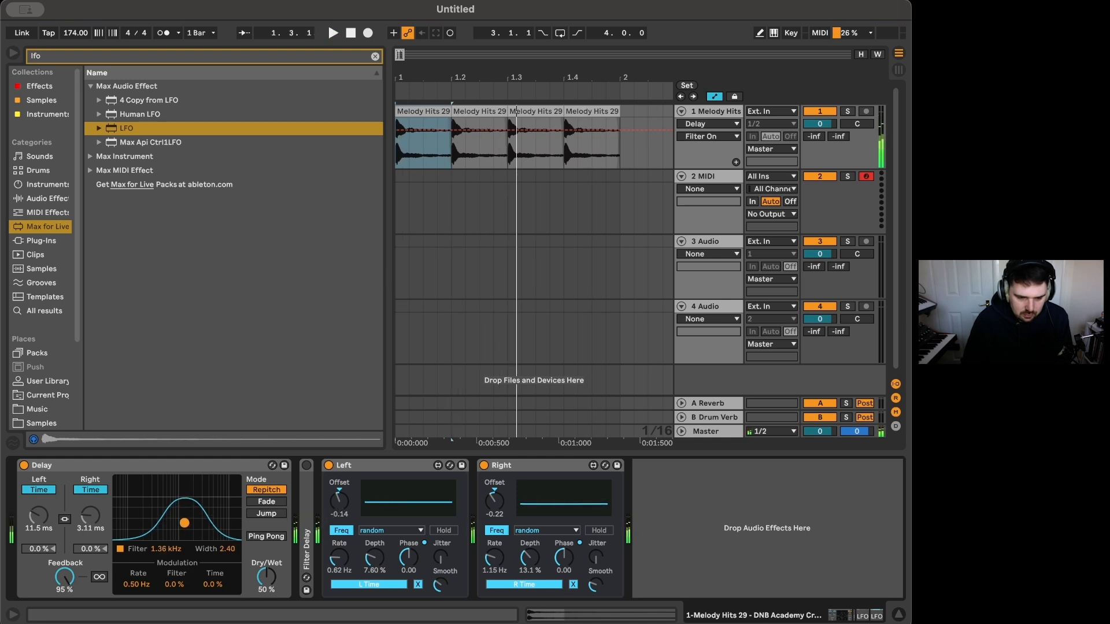
- Rearrange the melody hits into two half-bar clips, loop the one-bar pattern and play it
{"action": "left_click_drag", "start_coordinate": [451, 111], "coordinate": [508, 111]}
{"action": "key", "text": "super+d"}
{"action": "left_click", "coordinate": [459, 112], "text": "shift"}
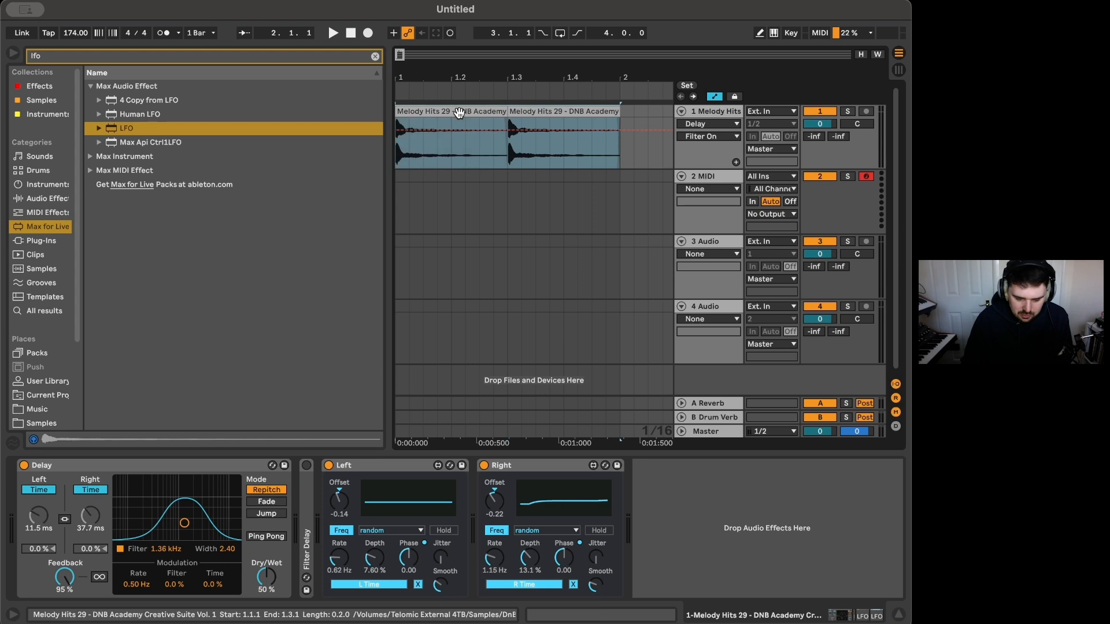
{"action": "key", "text": "super+l"}
{"action": "key", "text": "space"}
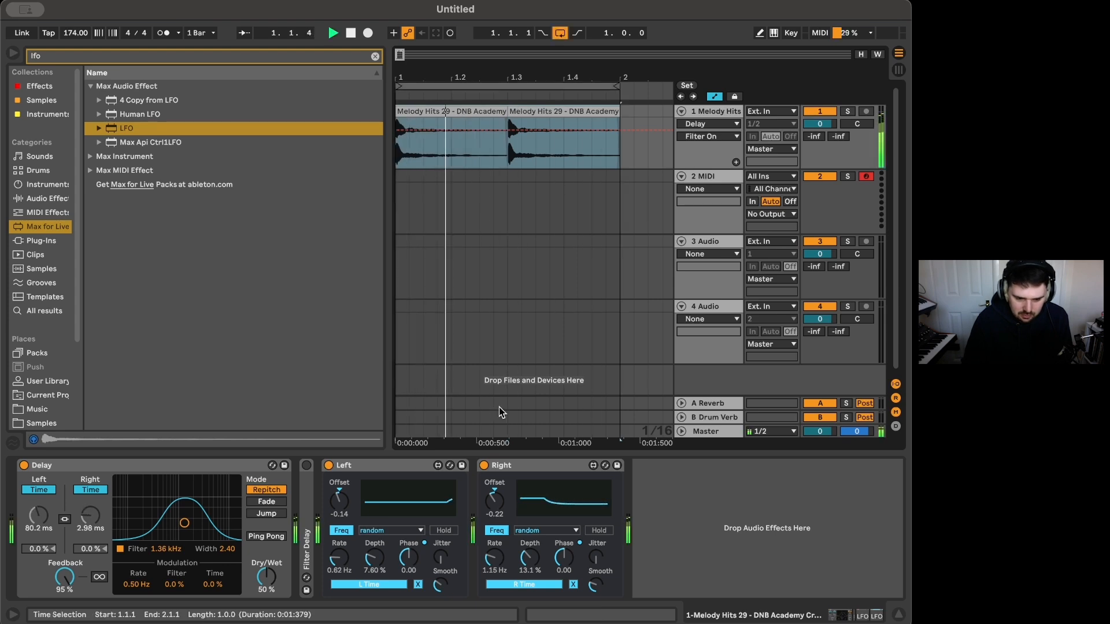
- Set the Right LFO's offset to -0.13, and the Left LFO's offset to 0.02 and depth to 14.9%
{"action": "left_click_drag", "start_coordinate": [494, 502], "coordinate": [495, 496]}
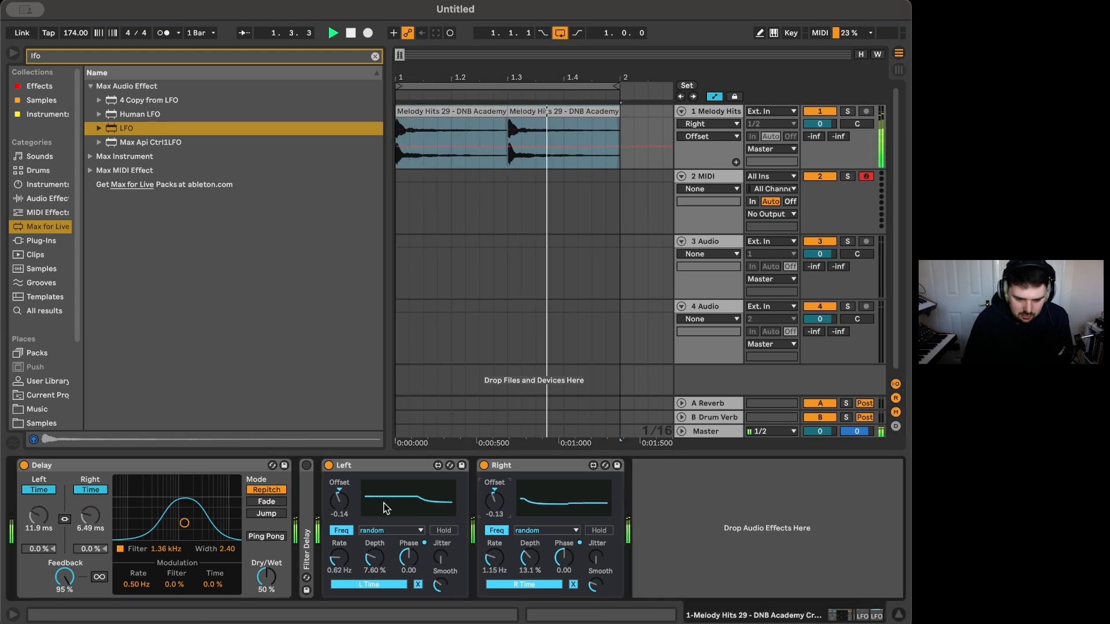
{"action": "left_click_drag", "start_coordinate": [342, 504], "coordinate": [342, 494]}
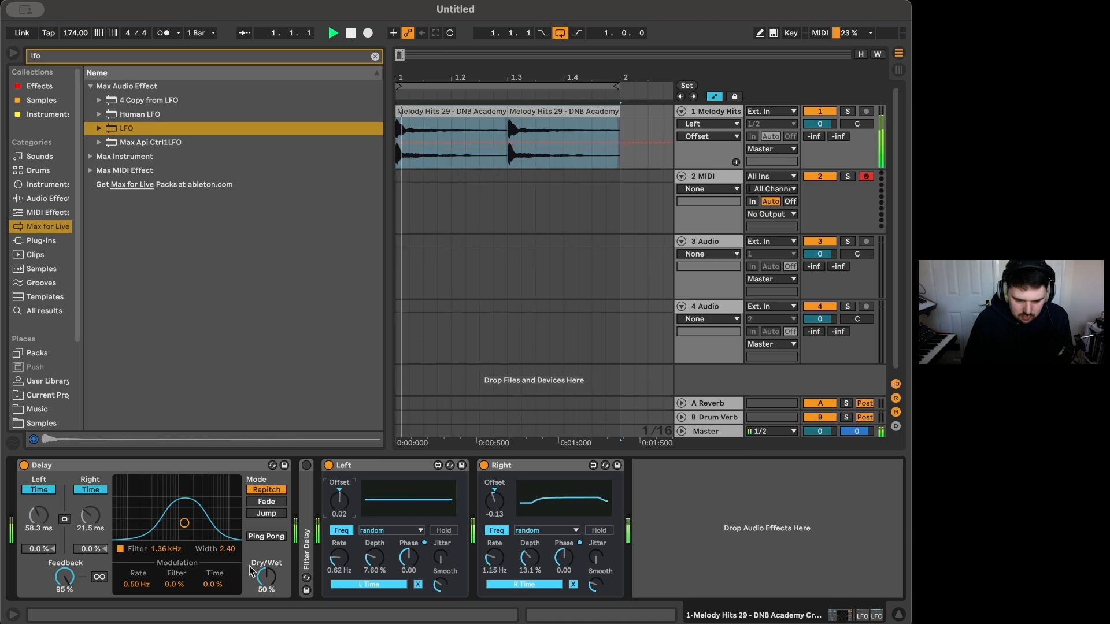
{"action": "left_click_drag", "start_coordinate": [375, 561], "coordinate": [375, 555]}
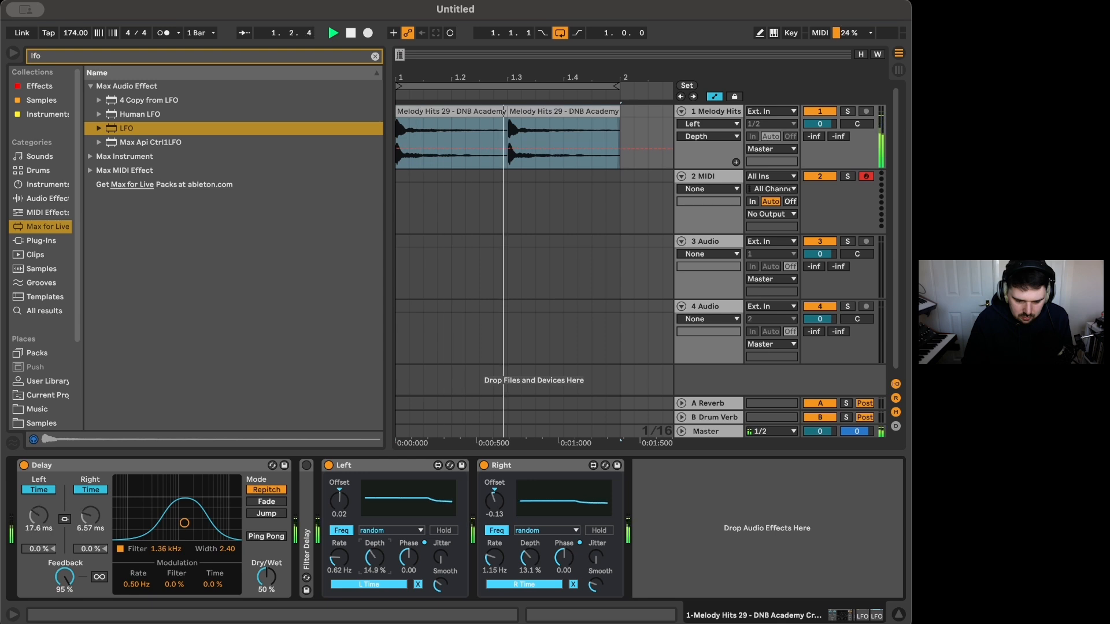
- Add jitter to both LFOs and raise their offsets to 0.28 for Left and 0.14 for Right
{"action": "left_click_drag", "start_coordinate": [441, 558], "coordinate": [441, 553]}
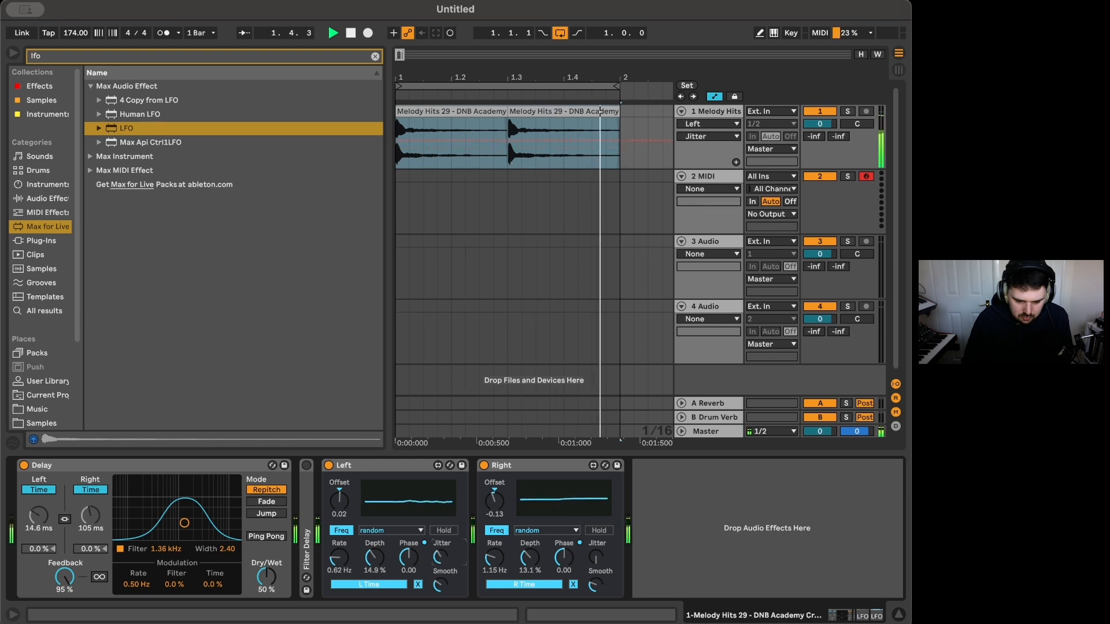
{"action": "left_click_drag", "start_coordinate": [596, 558], "coordinate": [596, 525]}
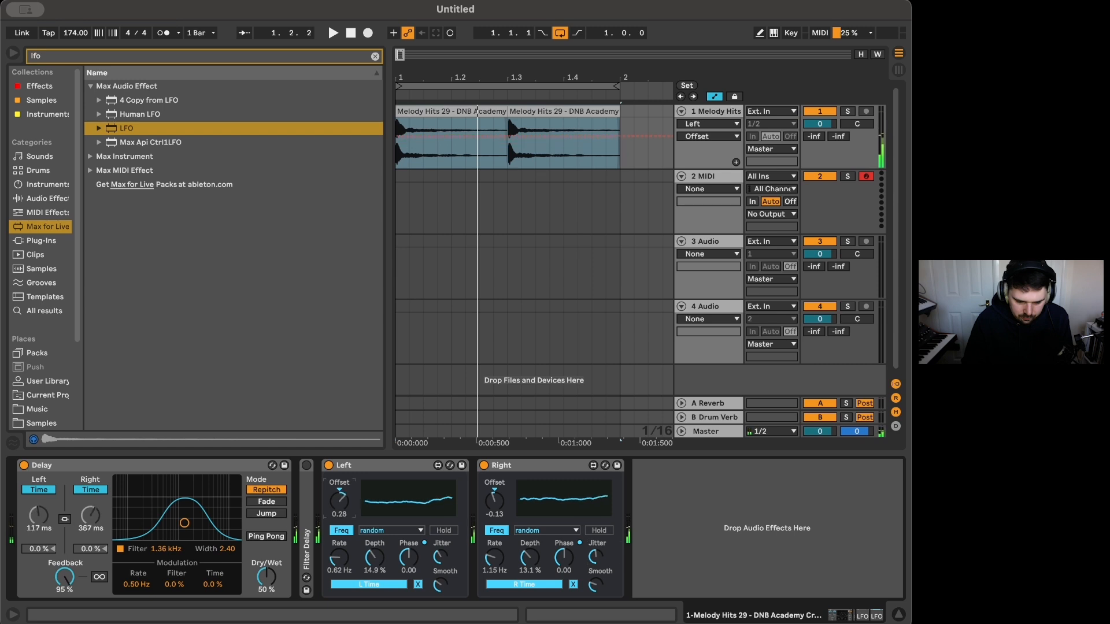
{"action": "key", "text": "space"}
{"action": "left_click_drag", "start_coordinate": [493, 503], "coordinate": [493, 498]}
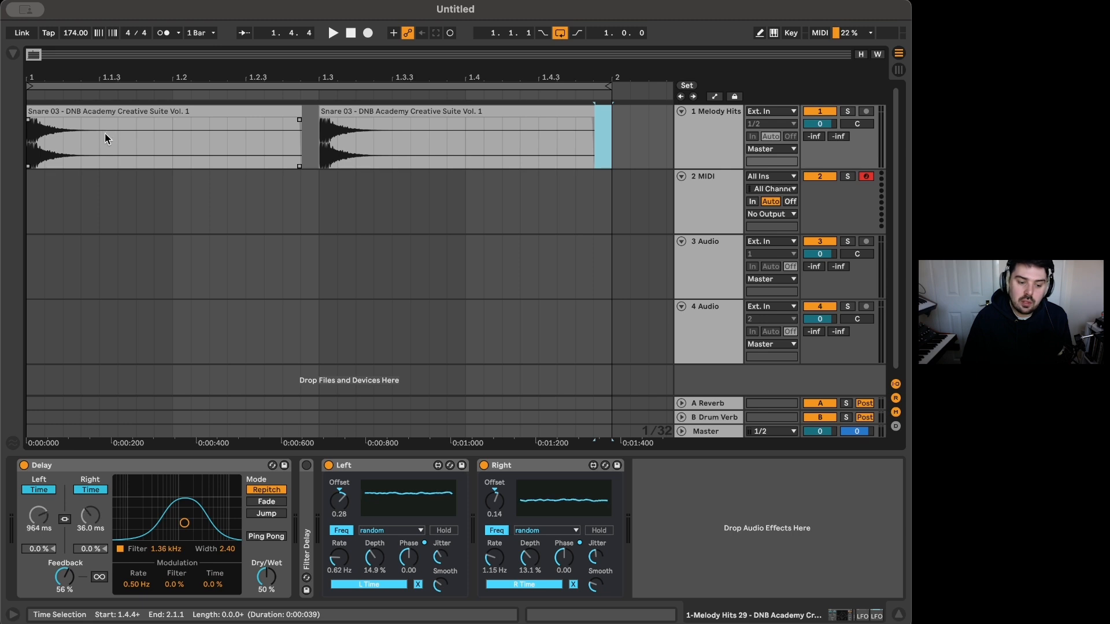
- Play the looped snare pattern from the first clip and raise the Delay's feedback to 95%
{"action": "left_click", "coordinate": [112, 110]}
{"action": "key", "text": "minus"}
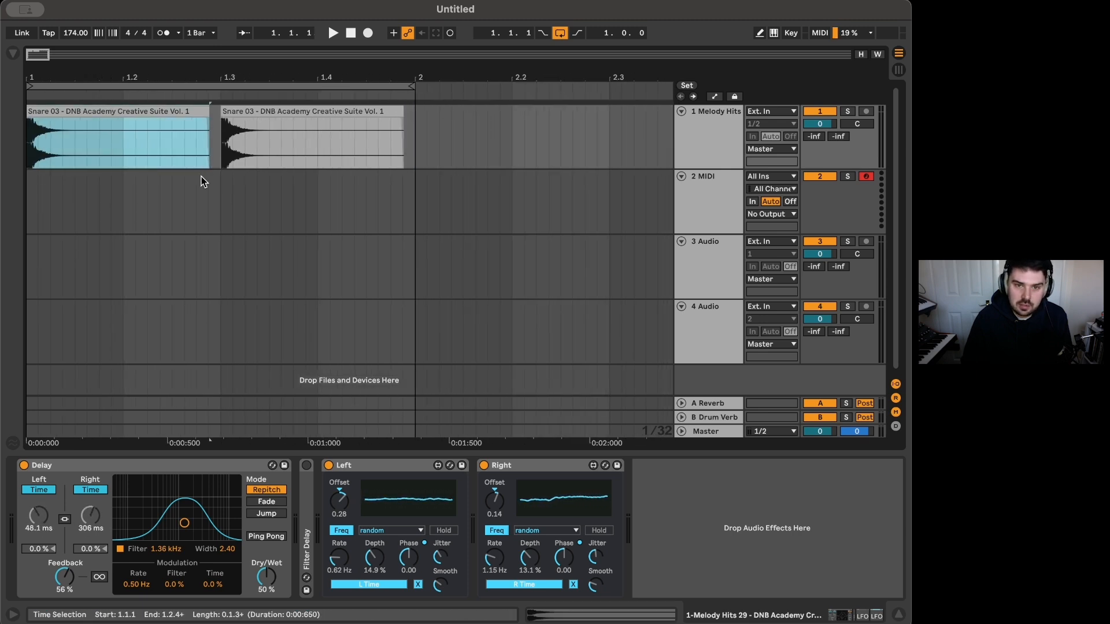
{"action": "key", "text": "space"}
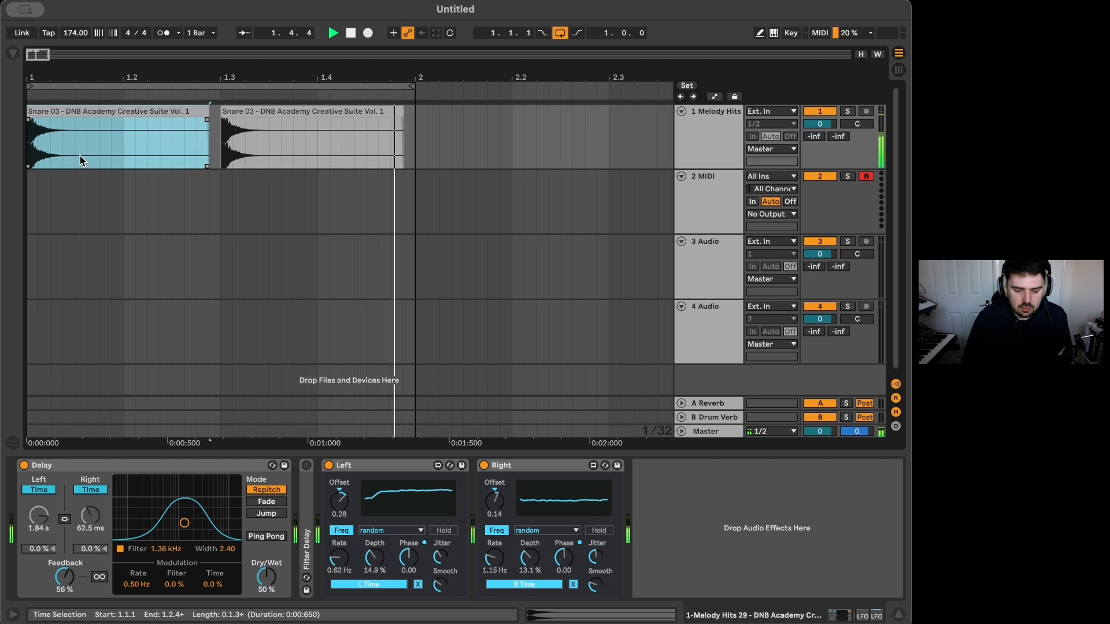
{"action": "left_click_drag", "start_coordinate": [64, 576], "coordinate": [64, 538]}
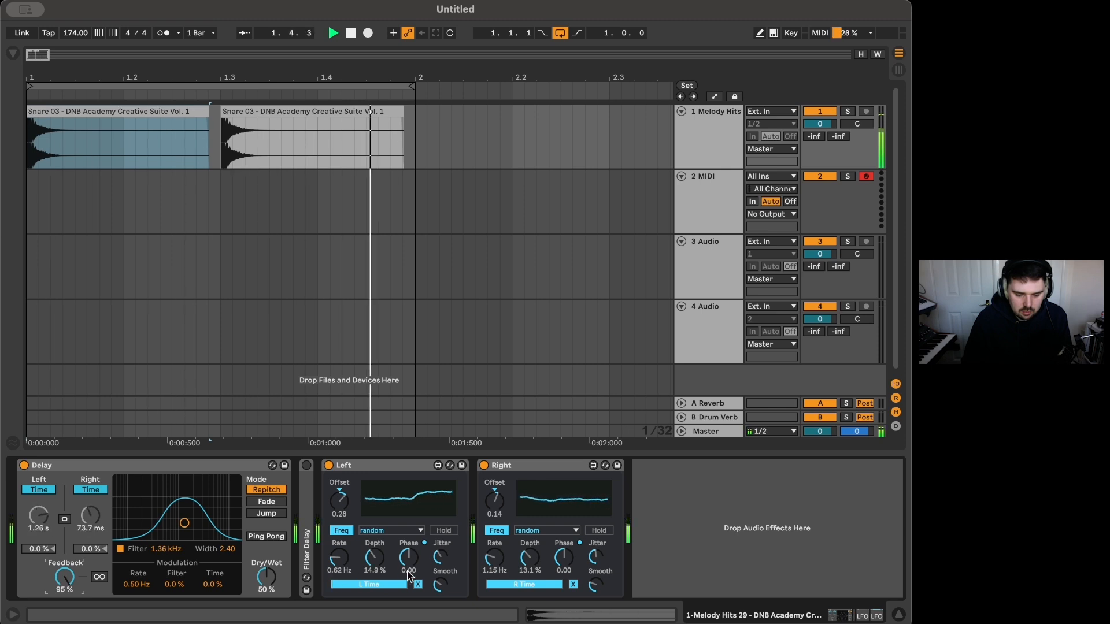
- Turn off the Left and Right LFOs and show the automation of the Delay's right delay time
{"action": "left_click", "coordinate": [329, 466]}
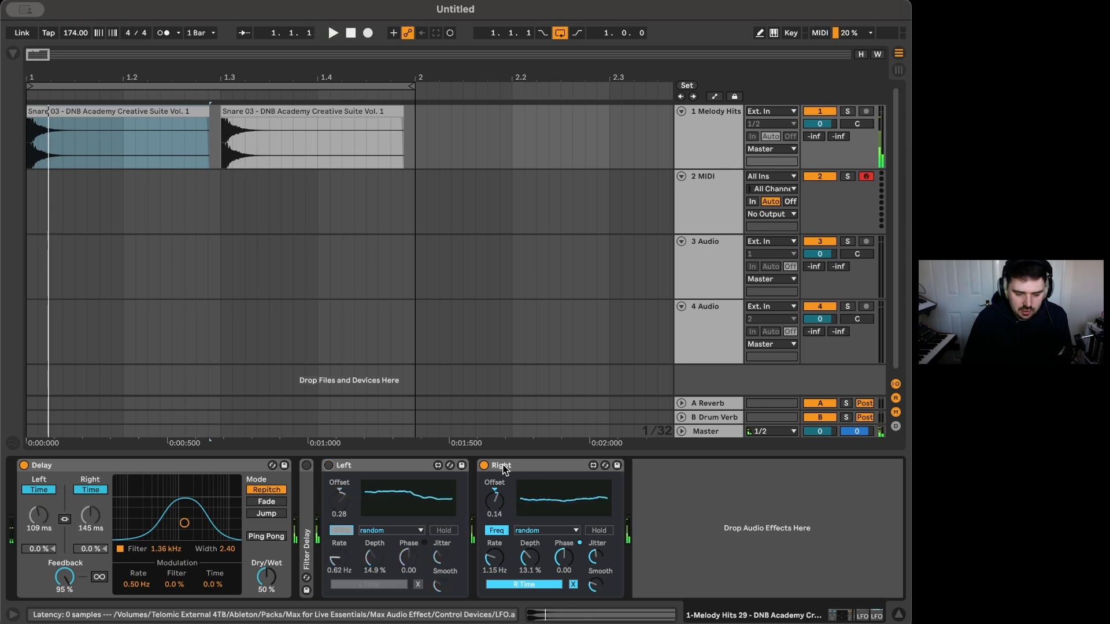
{"action": "left_click", "coordinate": [484, 466]}
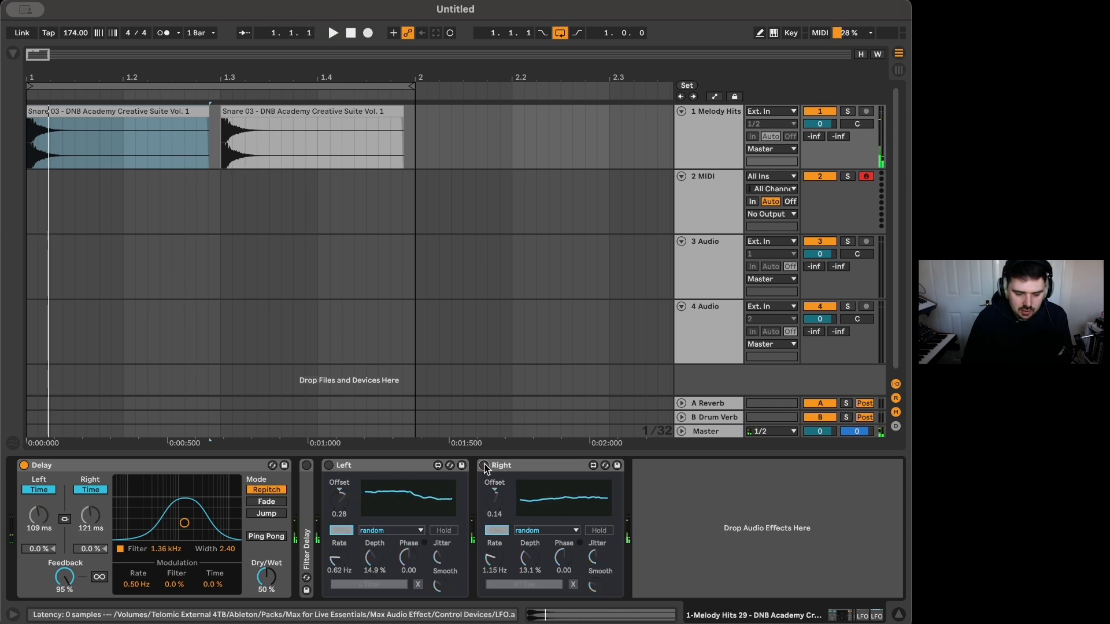
{"action": "right_click", "coordinate": [90, 520]}
{"action": "key", "text": "Escape"}
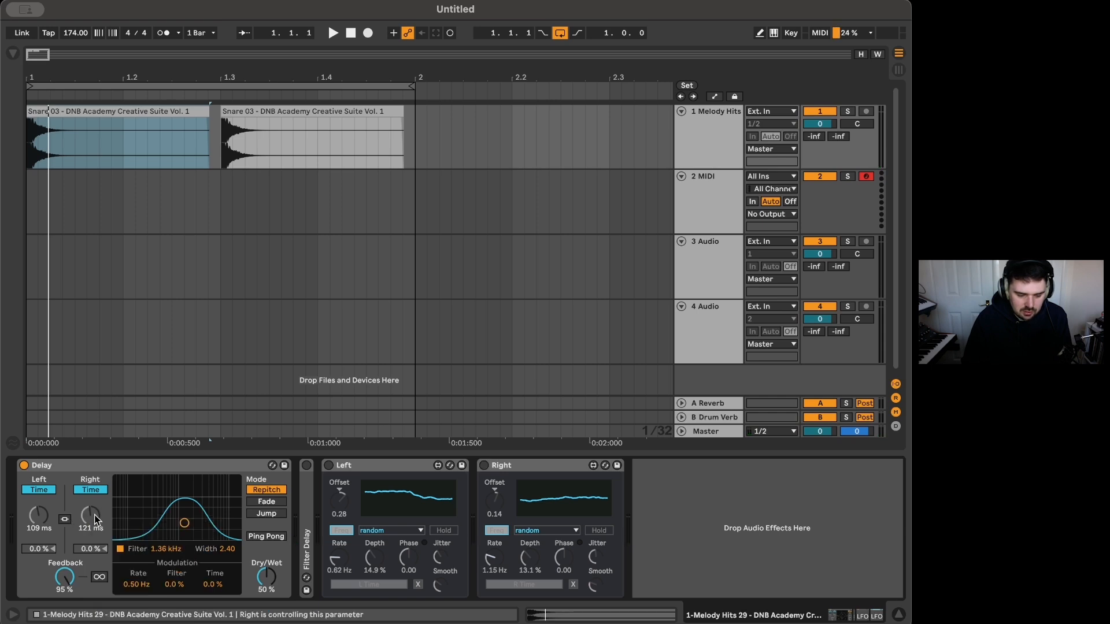
{"action": "left_click", "coordinate": [133, 522]}
{"action": "key", "text": "space"}
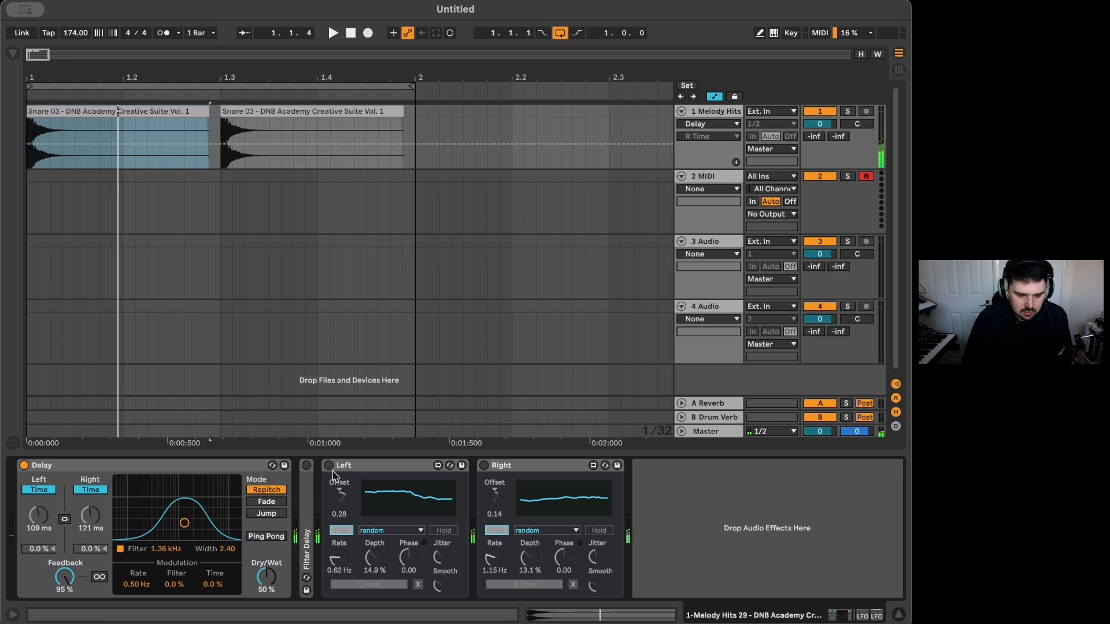
- Delete both LFOs and show the automation of the Delay's right delay time again
{"action": "left_click", "coordinate": [464, 464]}
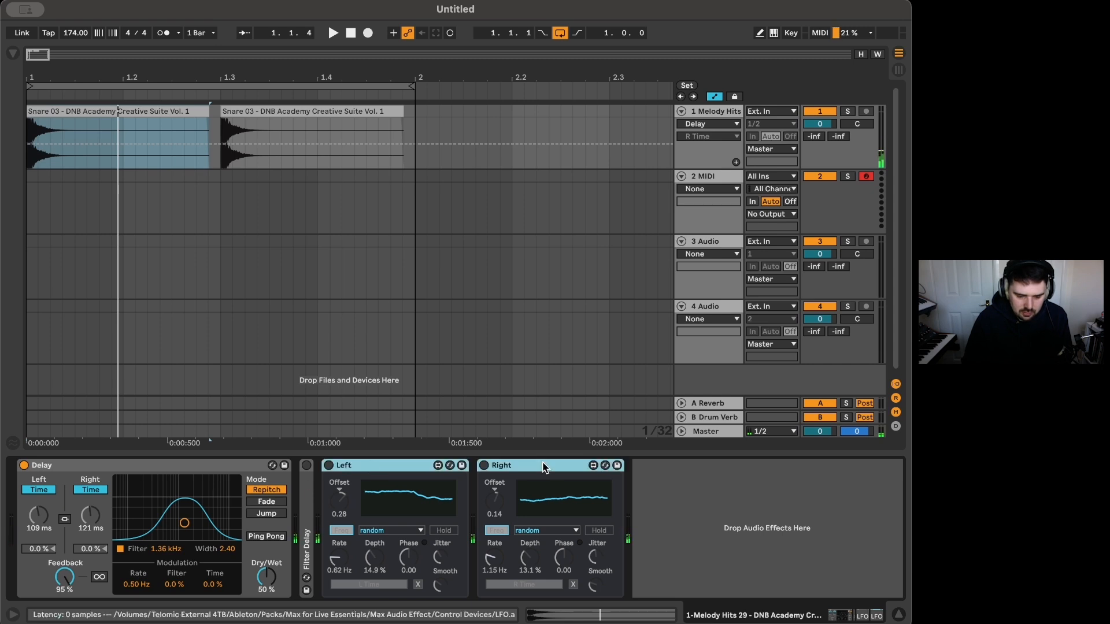
{"action": "key", "text": "Delete"}
{"action": "right_click", "coordinate": [91, 516]}
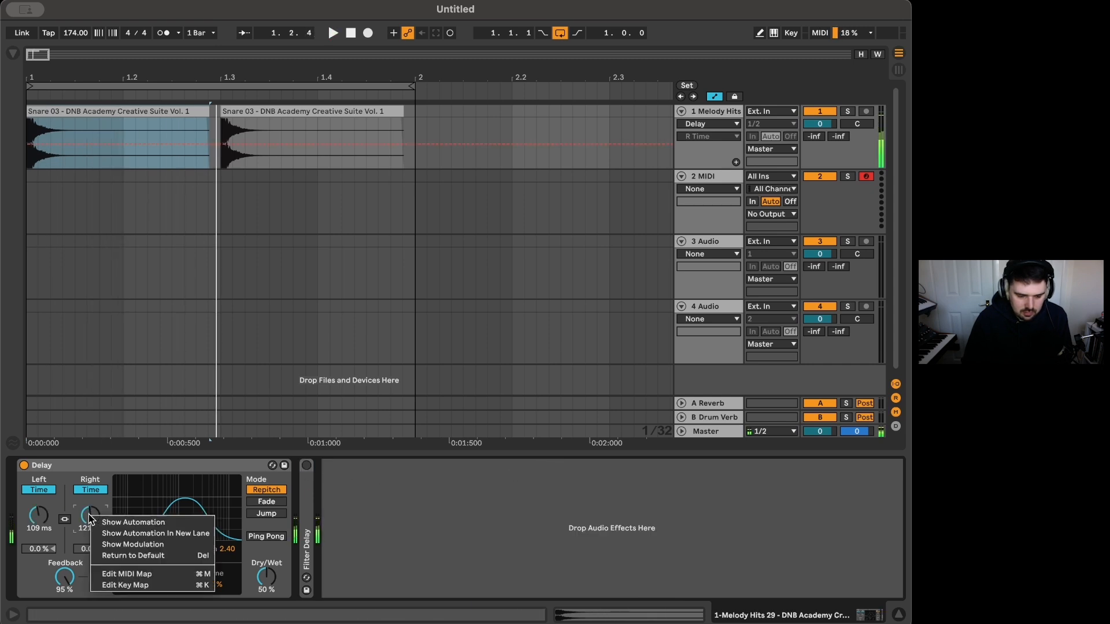
{"action": "left_click", "coordinate": [118, 523]}
- Draw right delay time automation across the first snare, rising from a lower starting value to 285 ms at the clip's end
{"action": "left_click", "coordinate": [35, 144]}
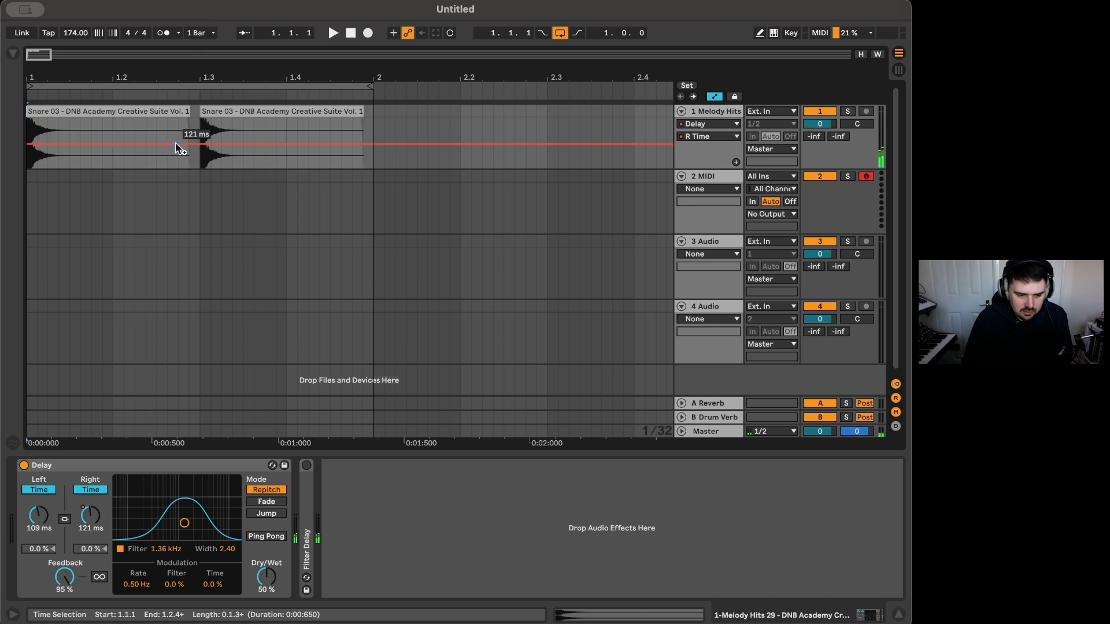
{"action": "left_click", "coordinate": [189, 145]}
{"action": "key", "text": "space"}
{"action": "left_click_drag", "start_coordinate": [189, 145], "coordinate": [189, 140]}
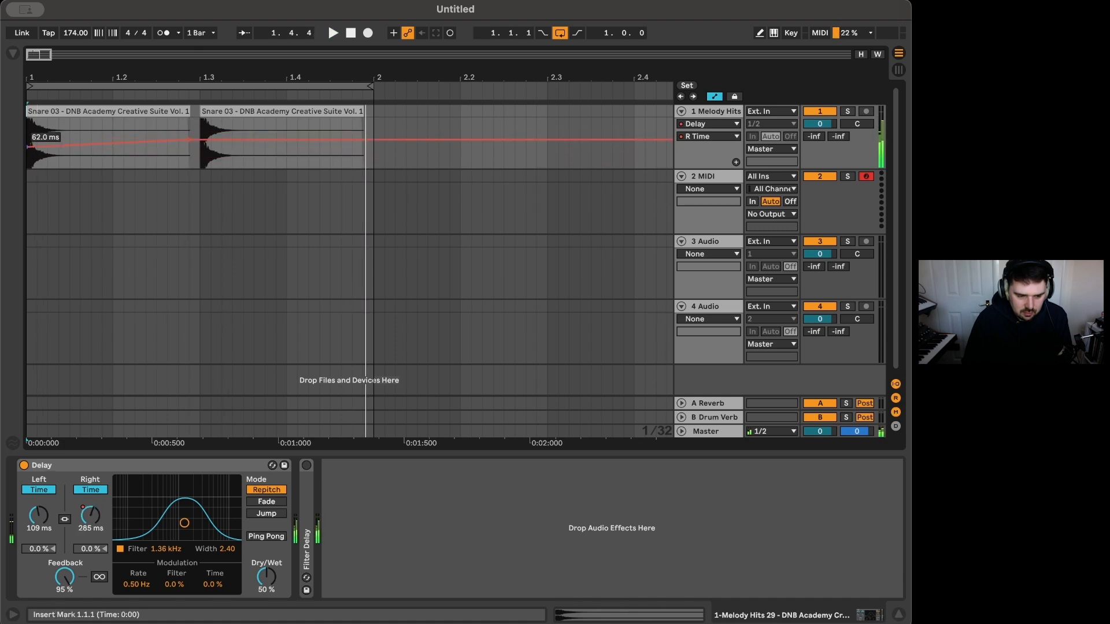
- Show the left delay time automation, ramp it across the first snare from 109 ms up to 491 ms, and play the pattern
{"action": "right_click", "coordinate": [35, 526]}
{"action": "left_click", "coordinate": [57, 533]}
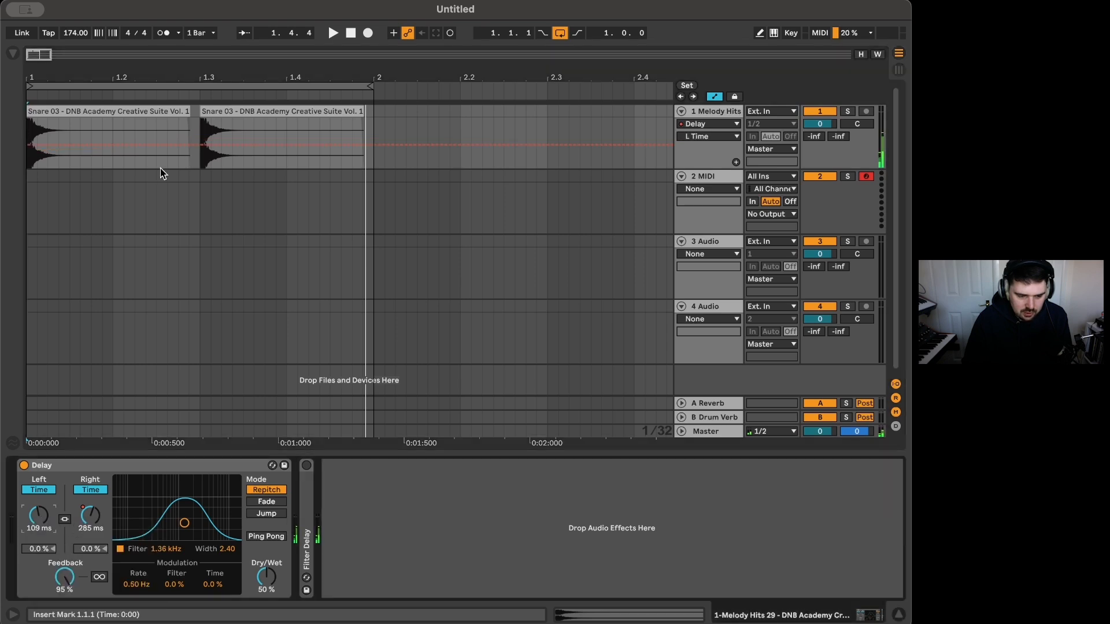
{"action": "left_click", "coordinate": [179, 146]}
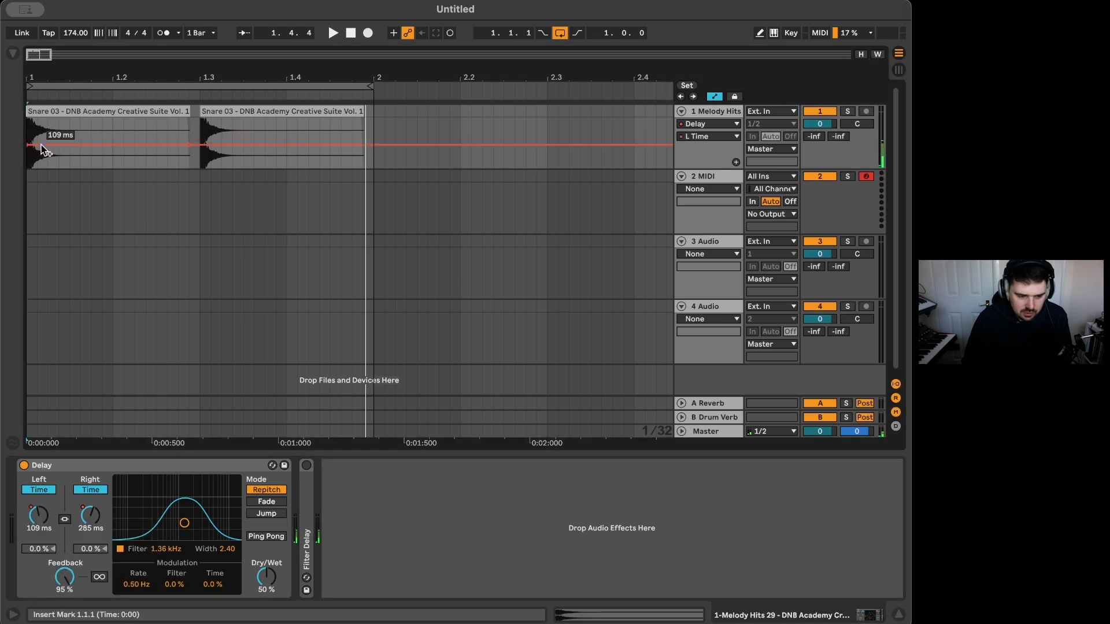
{"action": "left_click_drag", "start_coordinate": [188, 146], "coordinate": [189, 137]}
{"action": "left_click", "coordinate": [142, 111]}
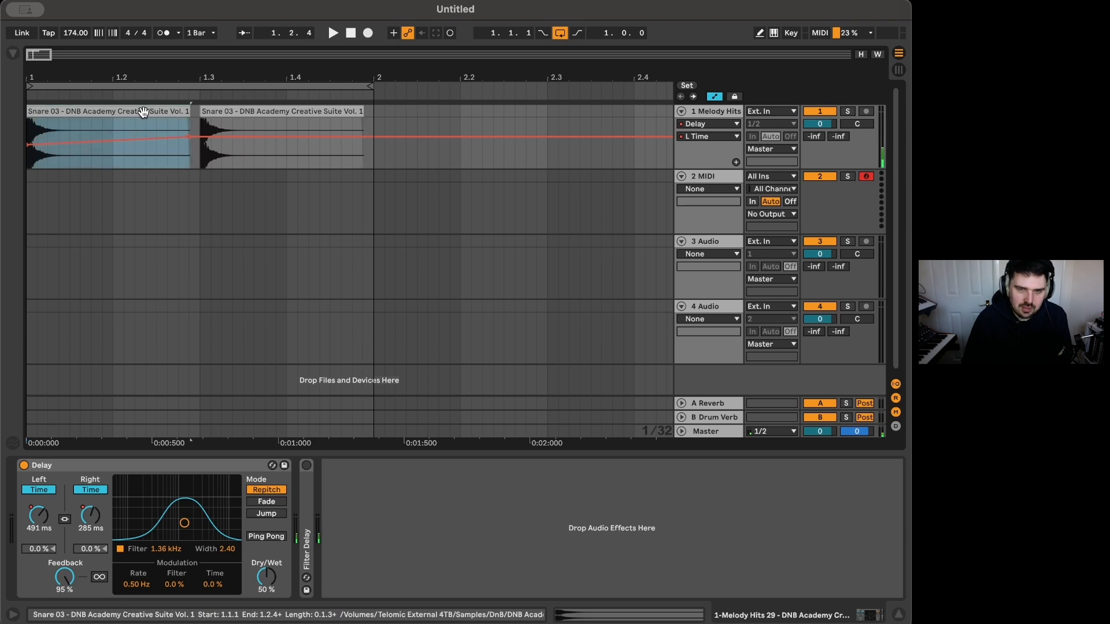
{"action": "key", "text": "space"}
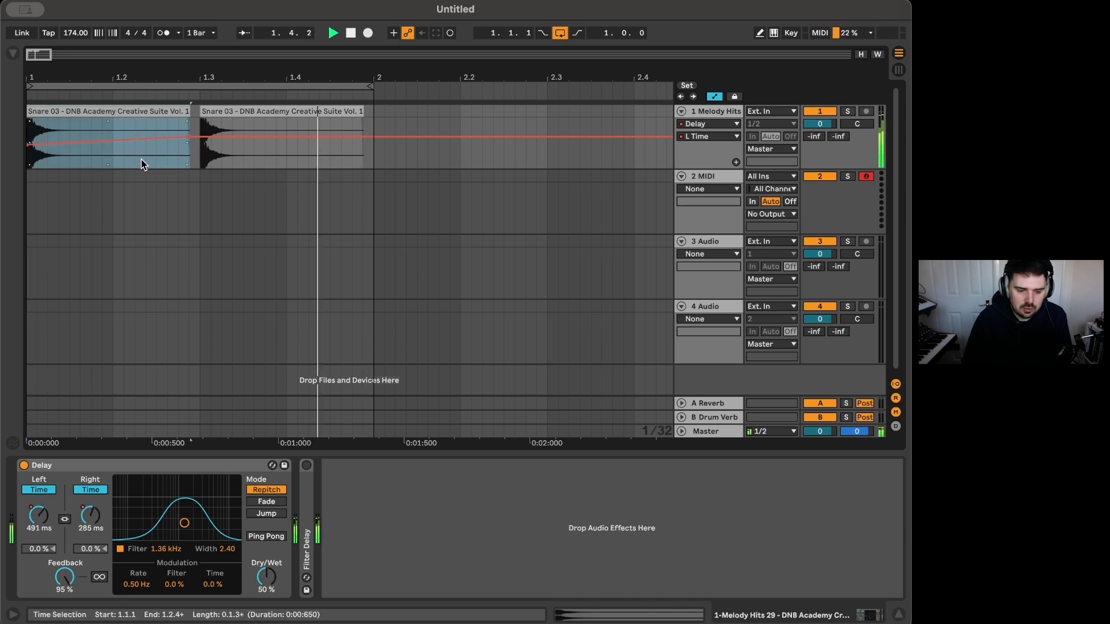
{"action": "left_click_drag", "start_coordinate": [165, 137], "coordinate": [153, 132]}
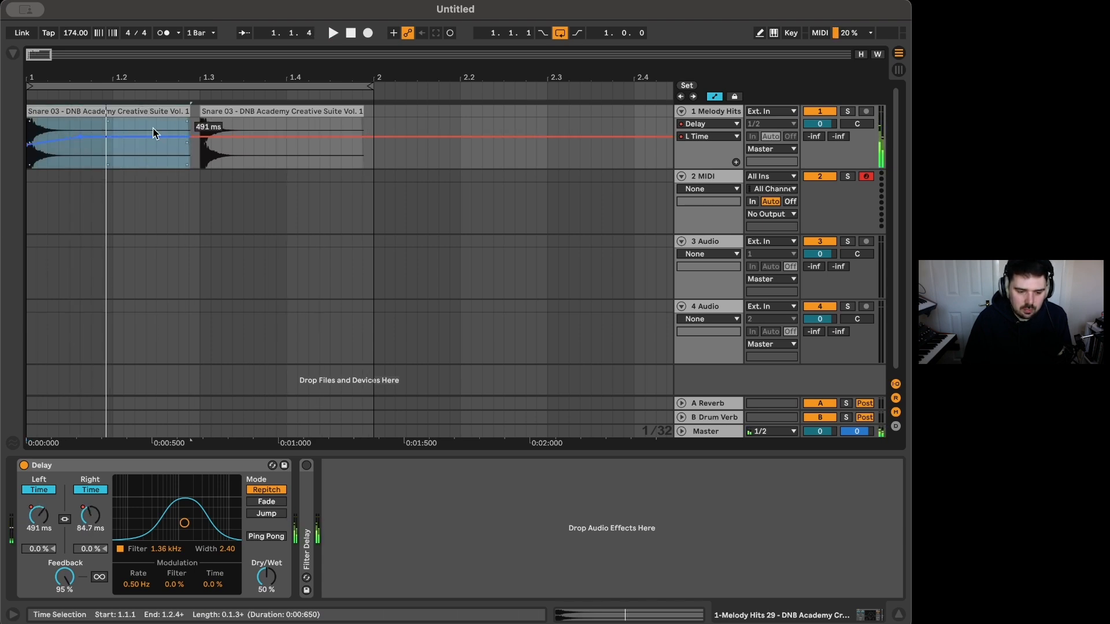
- Delete the second snare clip and hide the automation in the arrangement
{"action": "left_click", "coordinate": [220, 118]}
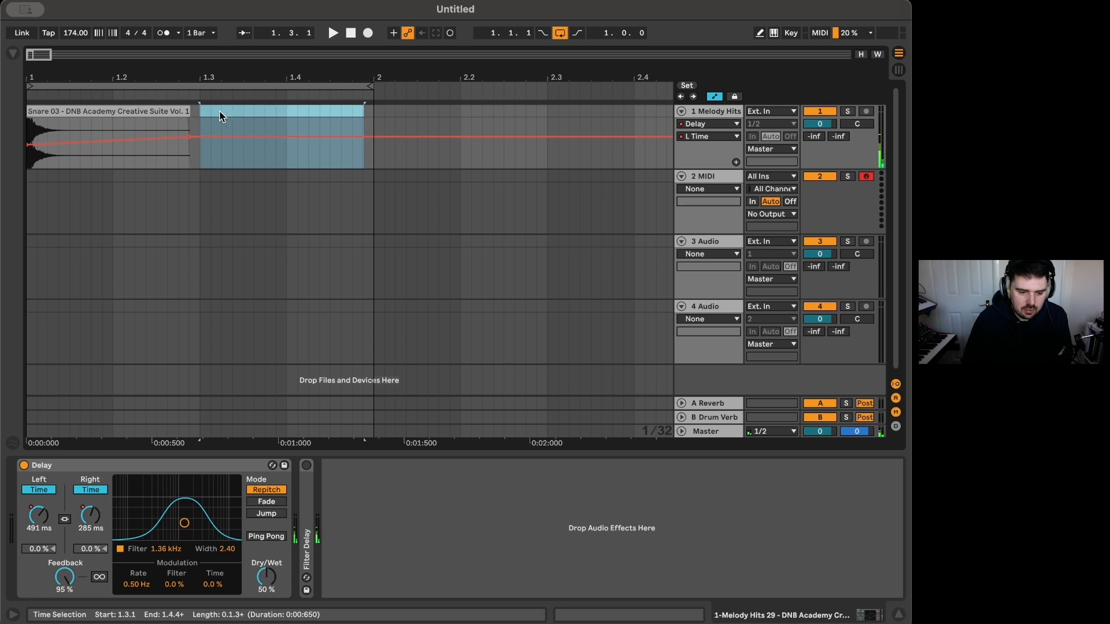
{"action": "key", "text": "minus"}
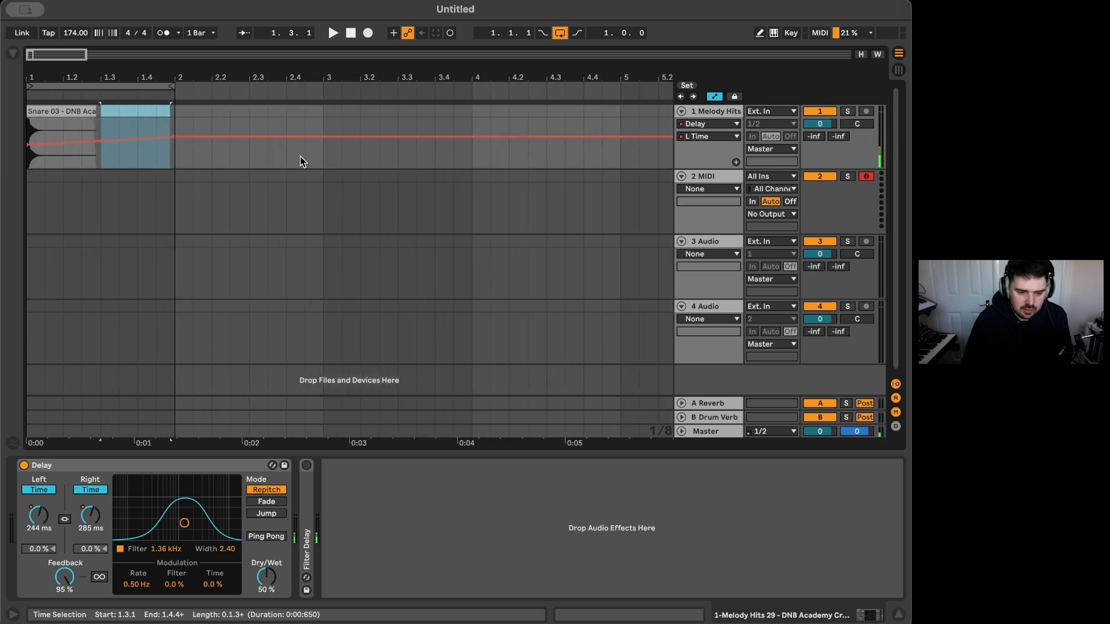
{"action": "key", "text": "a"}
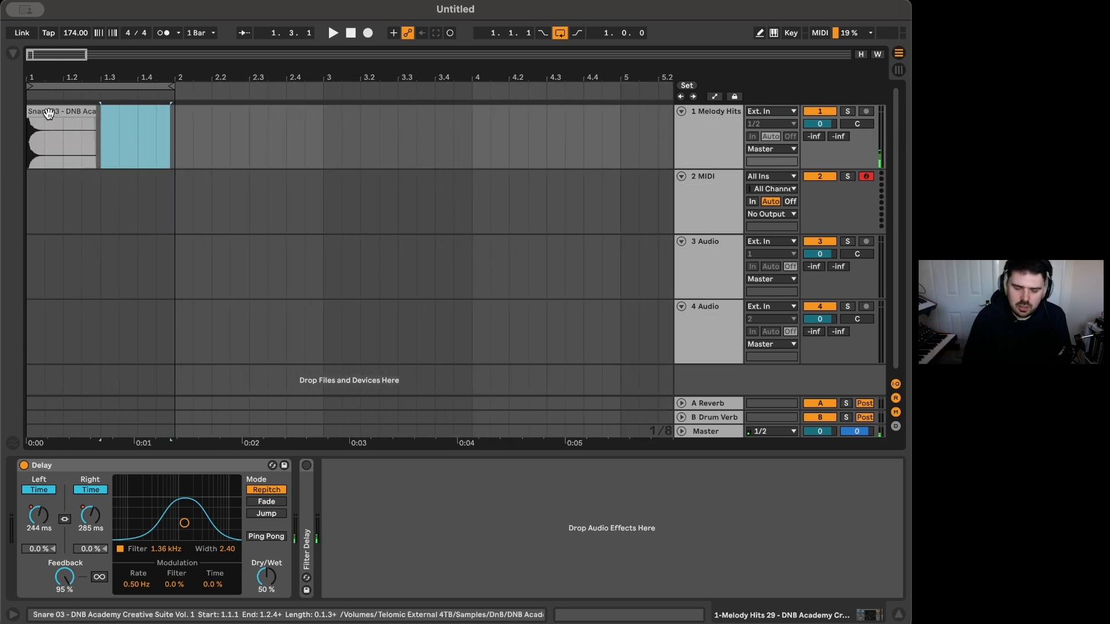
- Play the remaining snare from its clip start and turn off the Delay's filter
{"action": "left_click", "coordinate": [48, 113]}
{"action": "key", "text": "space"}
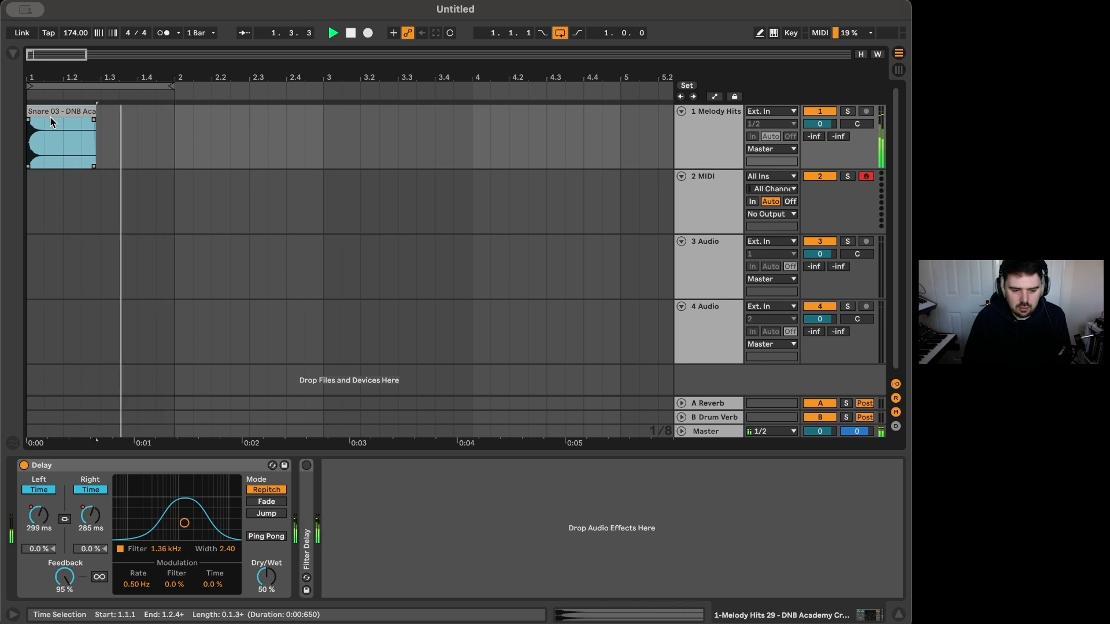
{"action": "left_click", "coordinate": [120, 549]}
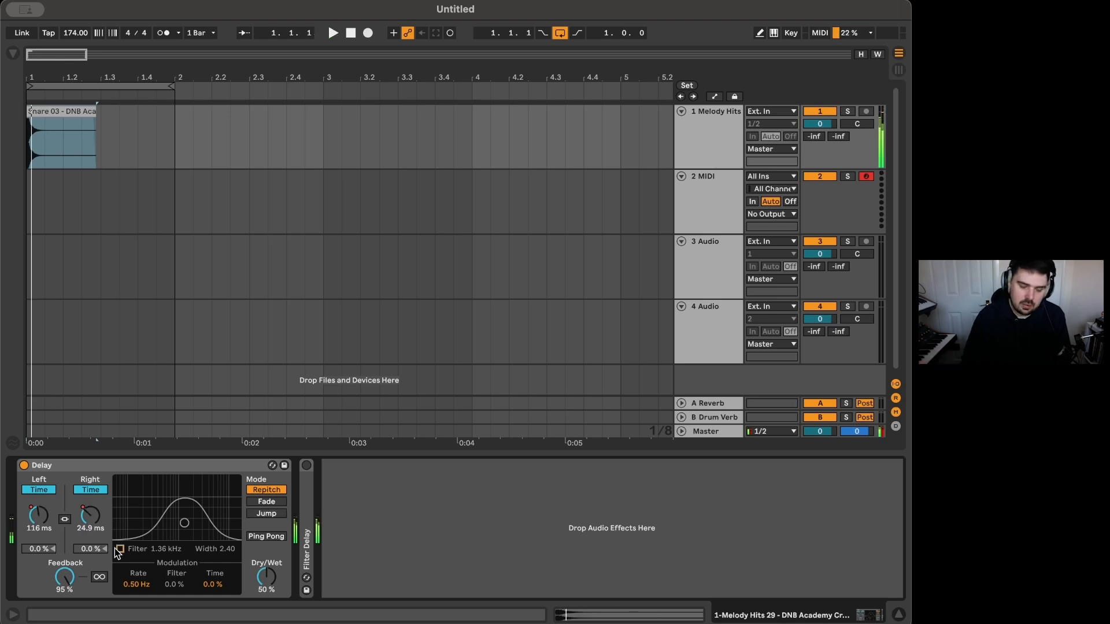
- Delete the Delay from the track, then unfold and turn on the Filter Delay
{"action": "left_click", "coordinate": [150, 468]}
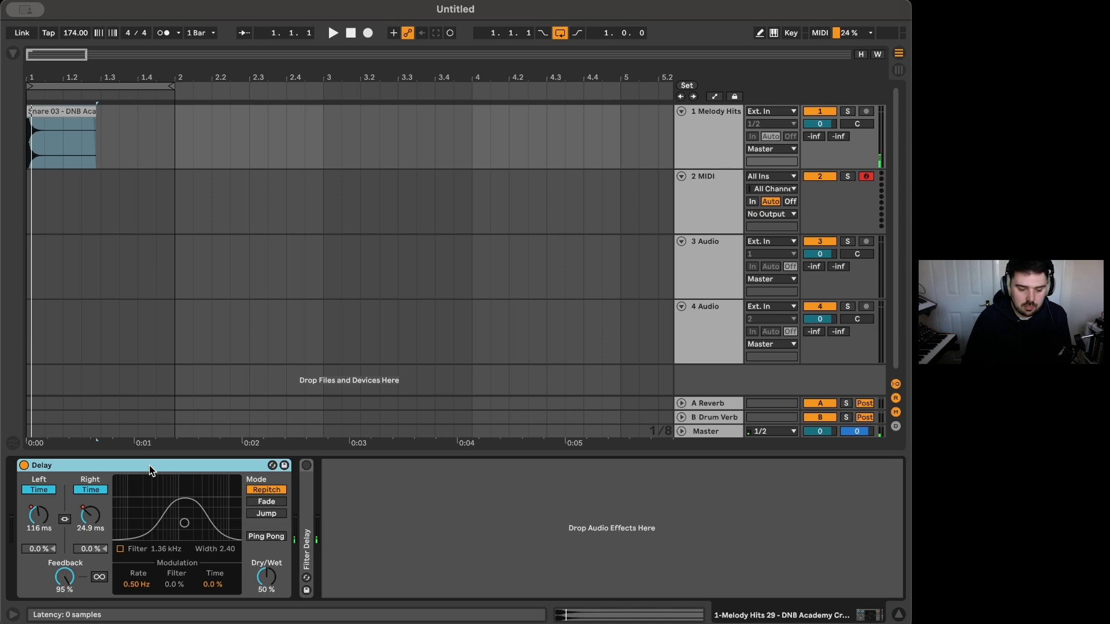
{"action": "key", "text": "Delete"}
{"action": "double_click", "coordinate": [28, 533]}
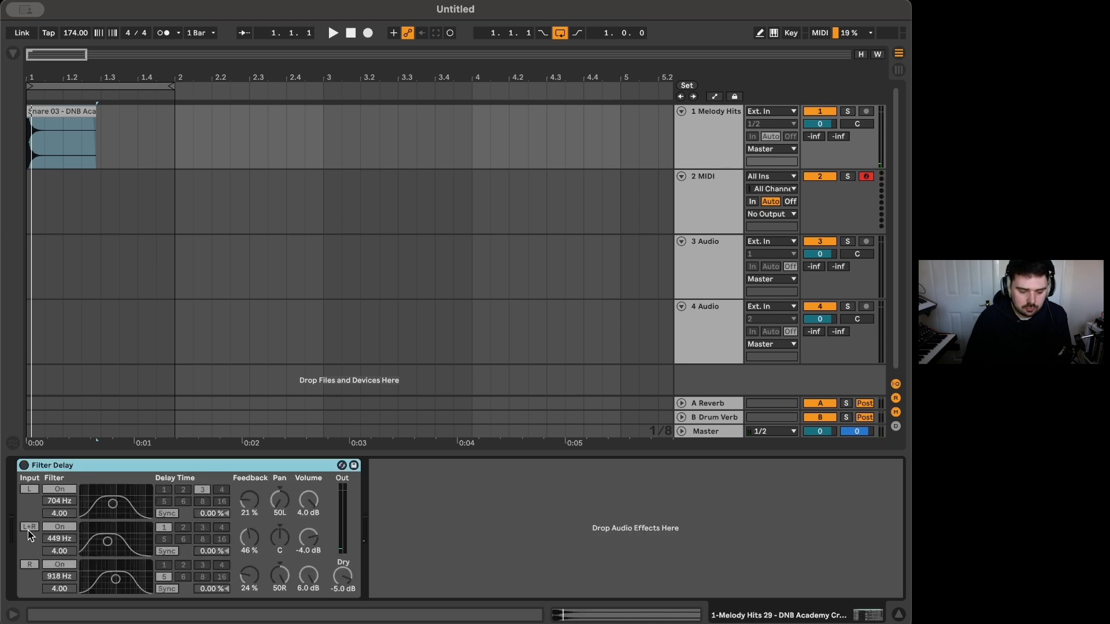
{"action": "left_click", "coordinate": [24, 466]}
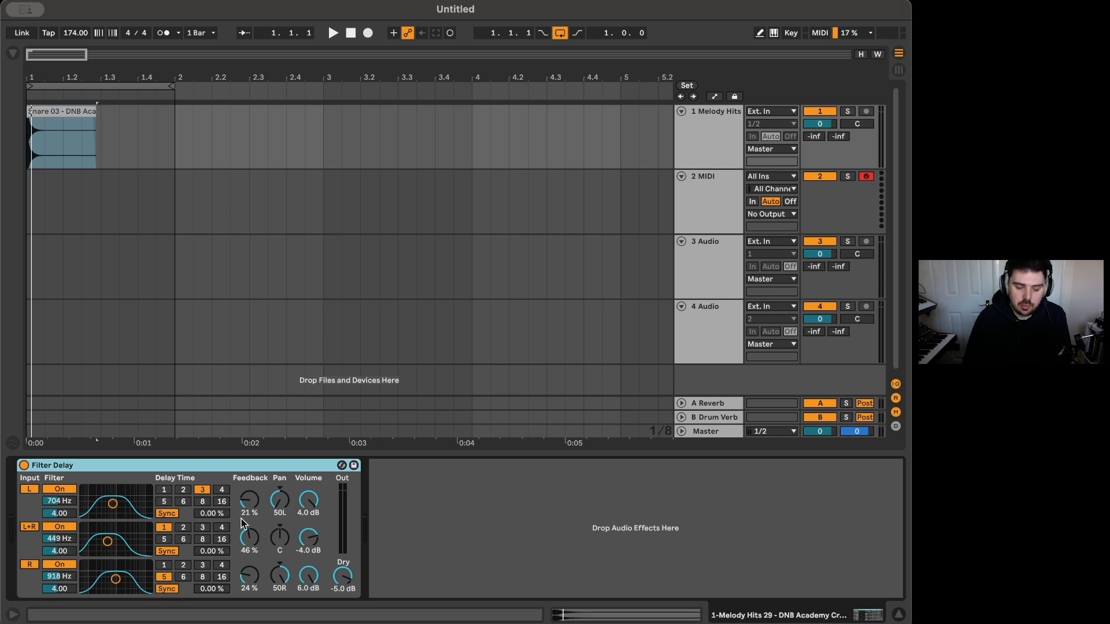
- Set the Filter Delay's L+R time to 3 and filter to 1.47 kHz, with unsynced times of 134 ms for L and 126 ms for R
{"action": "left_click", "coordinate": [202, 529]}
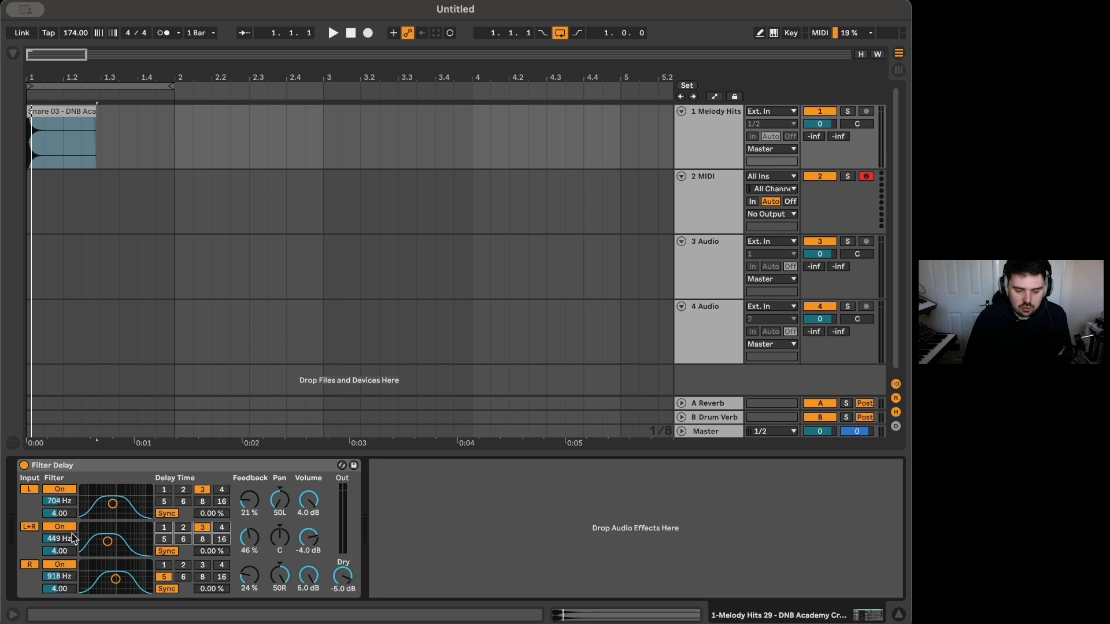
{"action": "left_click_drag", "start_coordinate": [108, 543], "coordinate": [119, 541]}
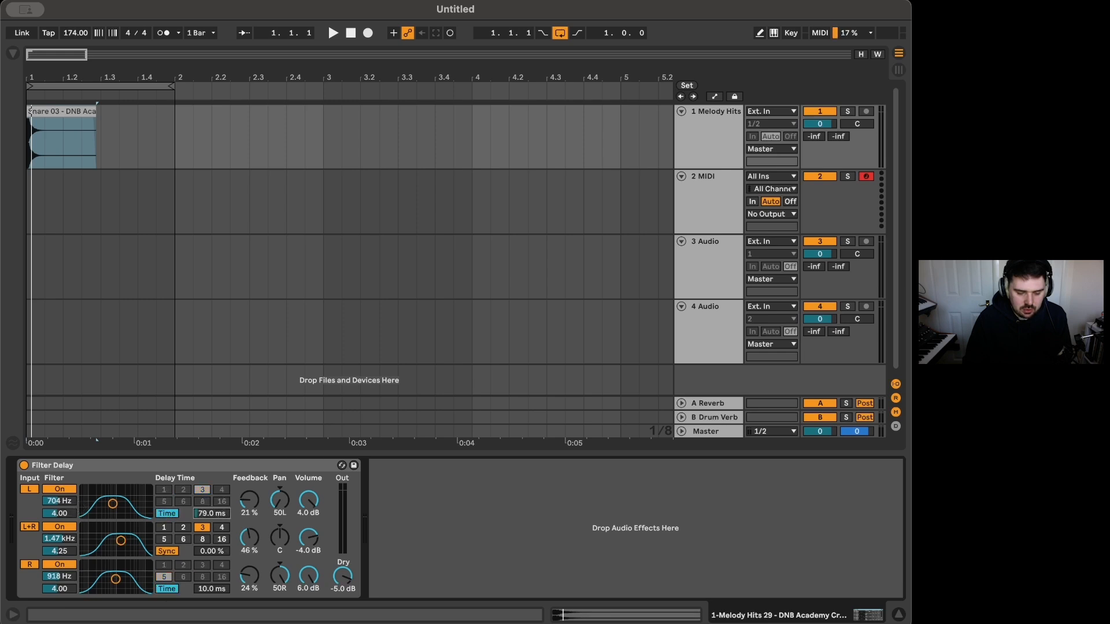
{"action": "left_click_drag", "start_coordinate": [212, 588], "coordinate": [212, 590]}
{"action": "key", "text": "space"}
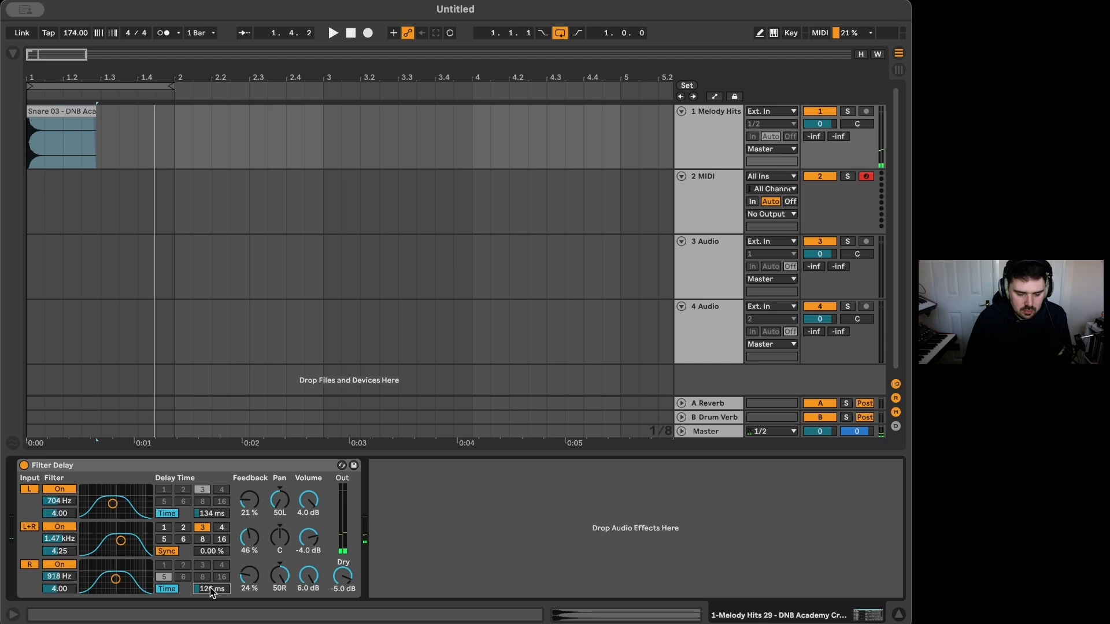
{"action": "right_click", "coordinate": [212, 590]}
{"action": "left_click", "coordinate": [397, 489]}
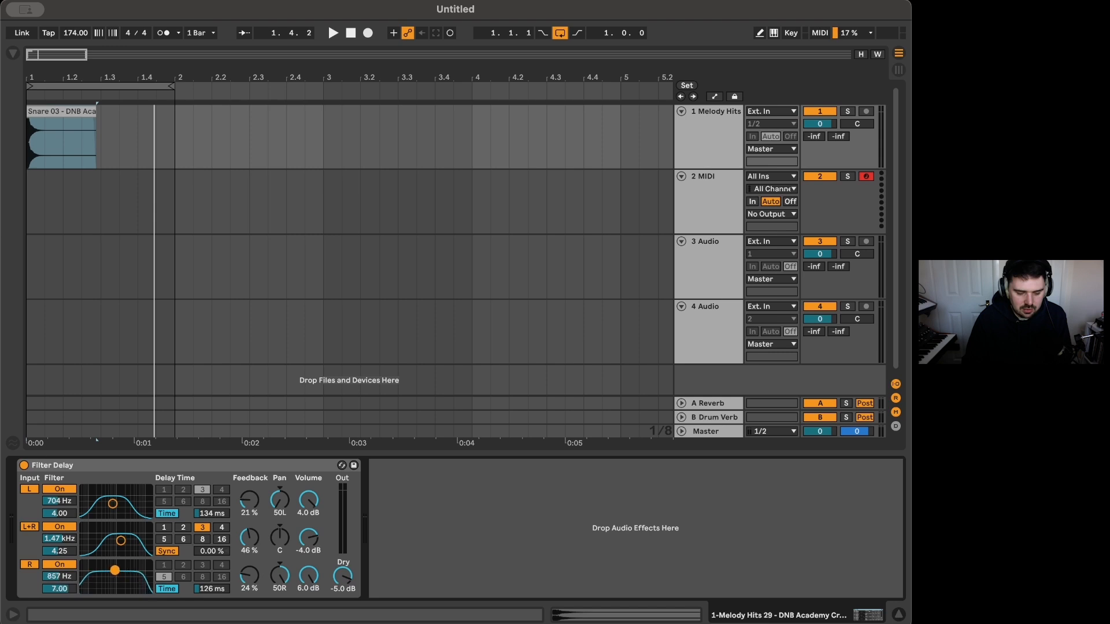
- Turn off the R and L filters in the Filter Delay and play the snare
{"action": "left_click", "coordinate": [68, 565]}
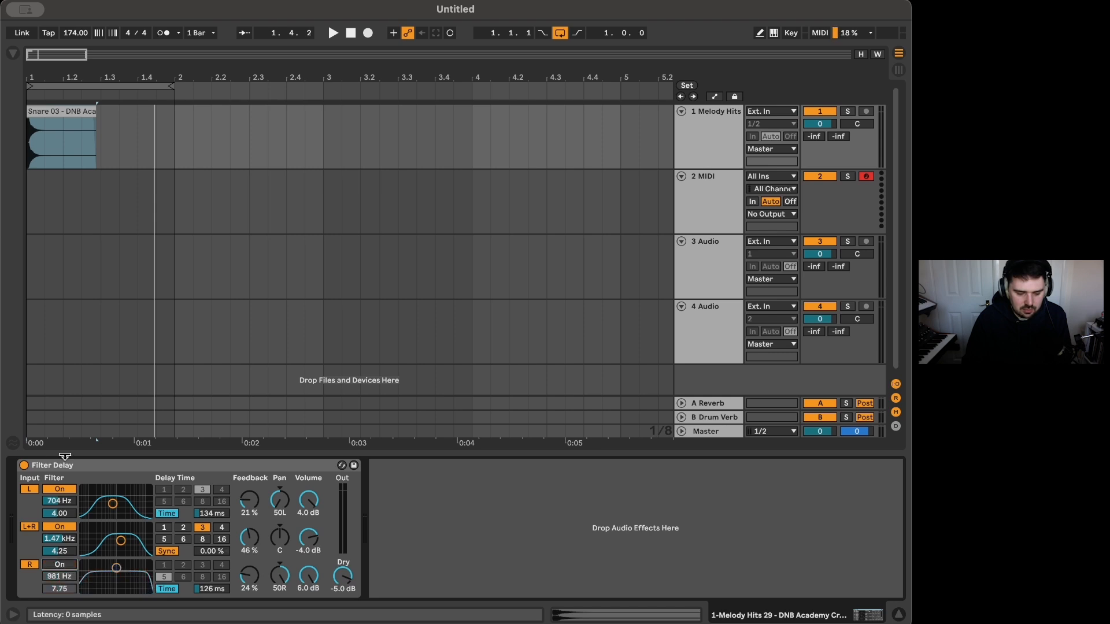
{"action": "left_click", "coordinate": [65, 490]}
{"action": "key", "text": "space"}
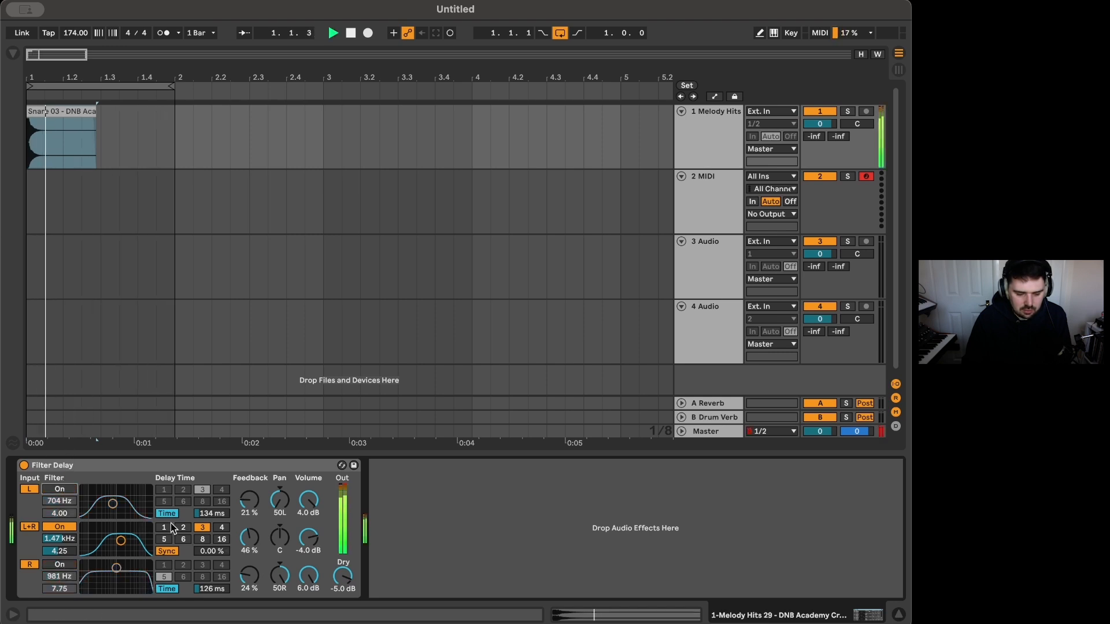
- Raise the L+R feedback to 71% and lower the volumes to -7.0 dB for R and -7.6 dB for L
{"action": "left_click_drag", "start_coordinate": [249, 539], "coordinate": [249, 537]}
{"action": "key", "text": "space"}
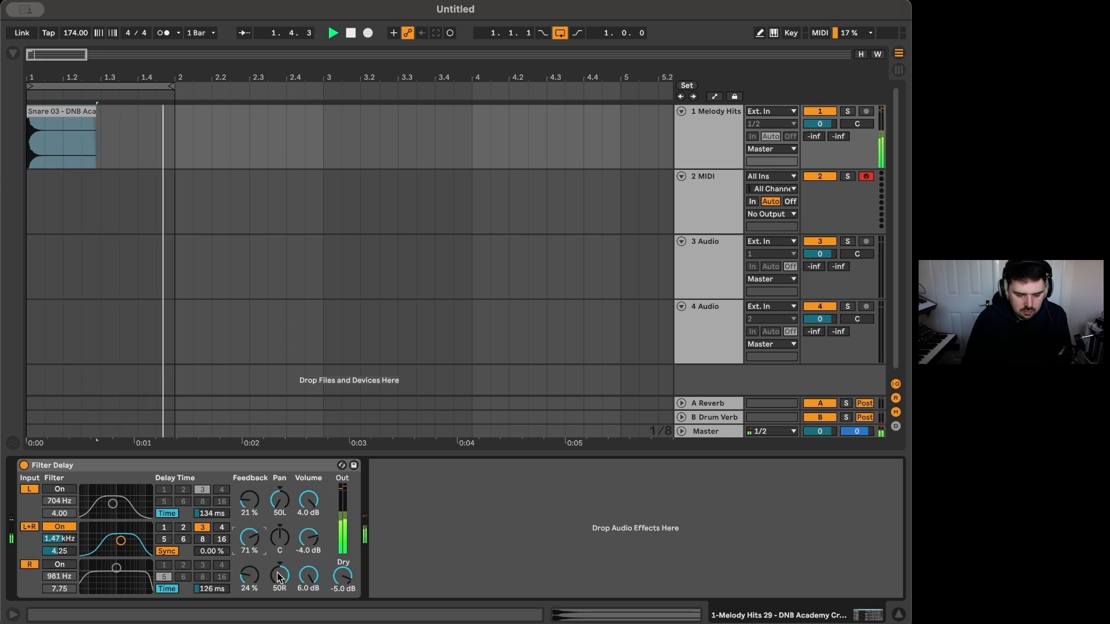
{"action": "left_click_drag", "start_coordinate": [311, 577], "coordinate": [311, 590]}
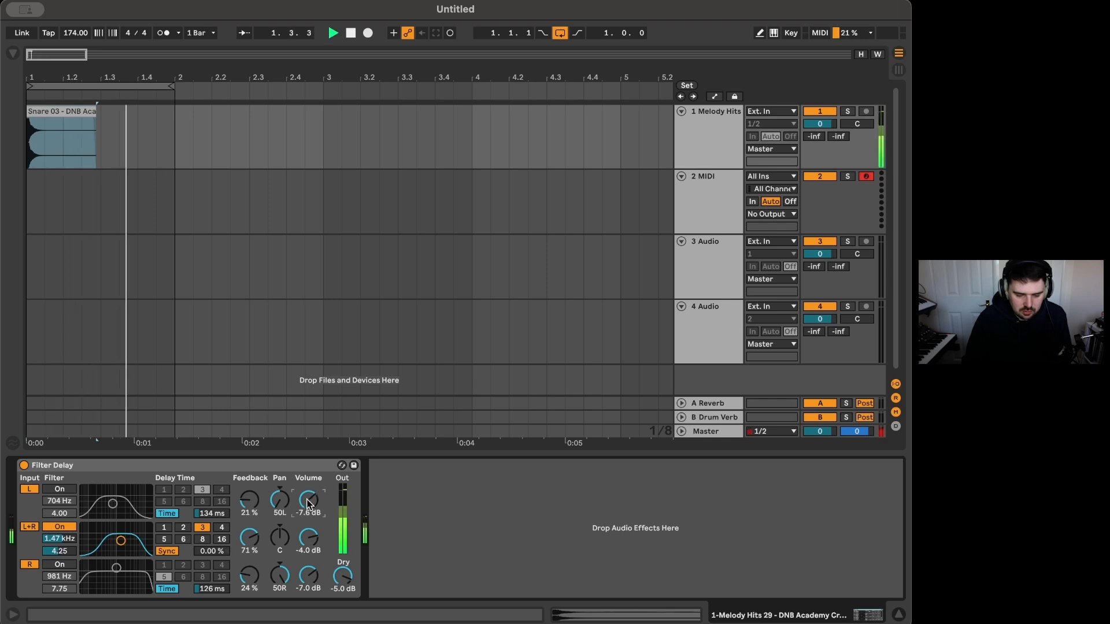
{"action": "key", "text": "space"}
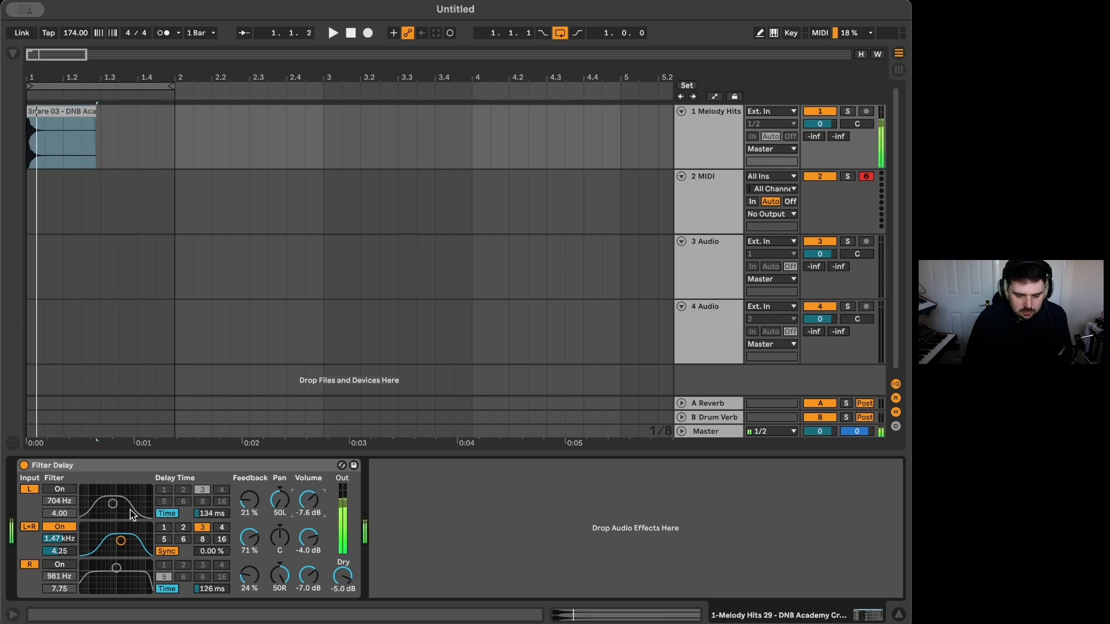
- Add two LFO devices after the Filter Delay
{"action": "right_click", "coordinate": [213, 516]}
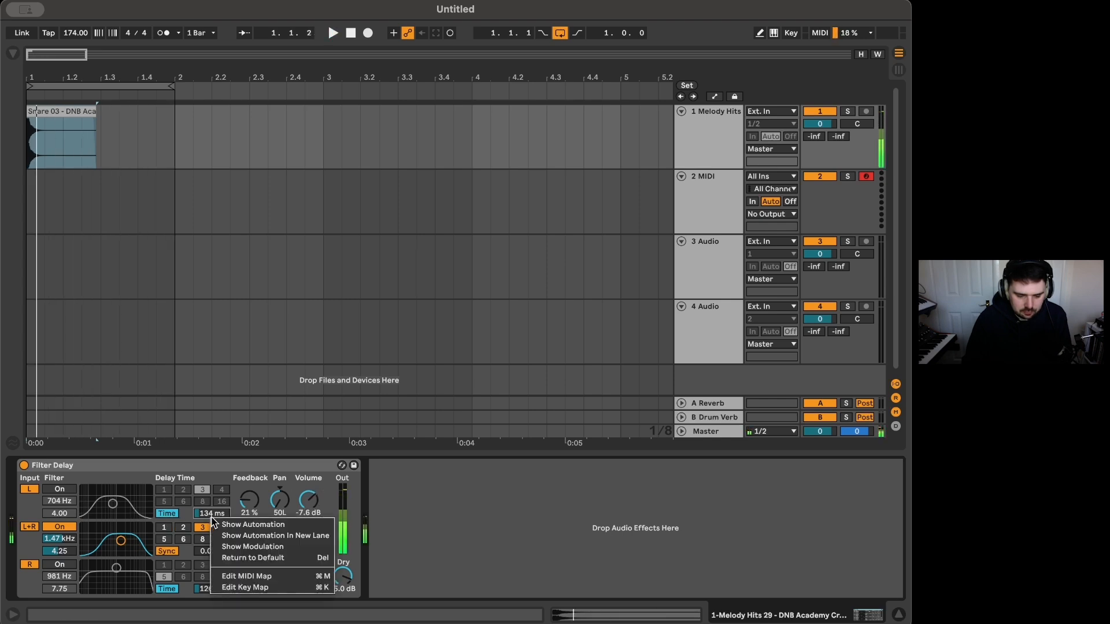
{"action": "left_click", "coordinate": [230, 390]}
{"action": "left_click", "coordinate": [12, 54]}
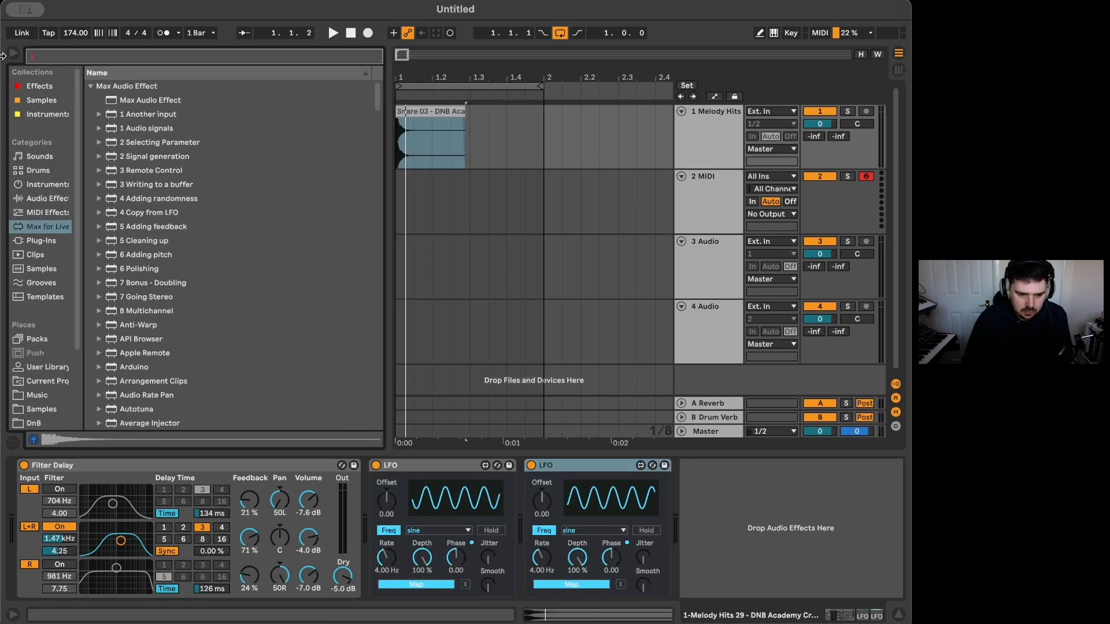
{"action": "left_click", "coordinate": [12, 55]}
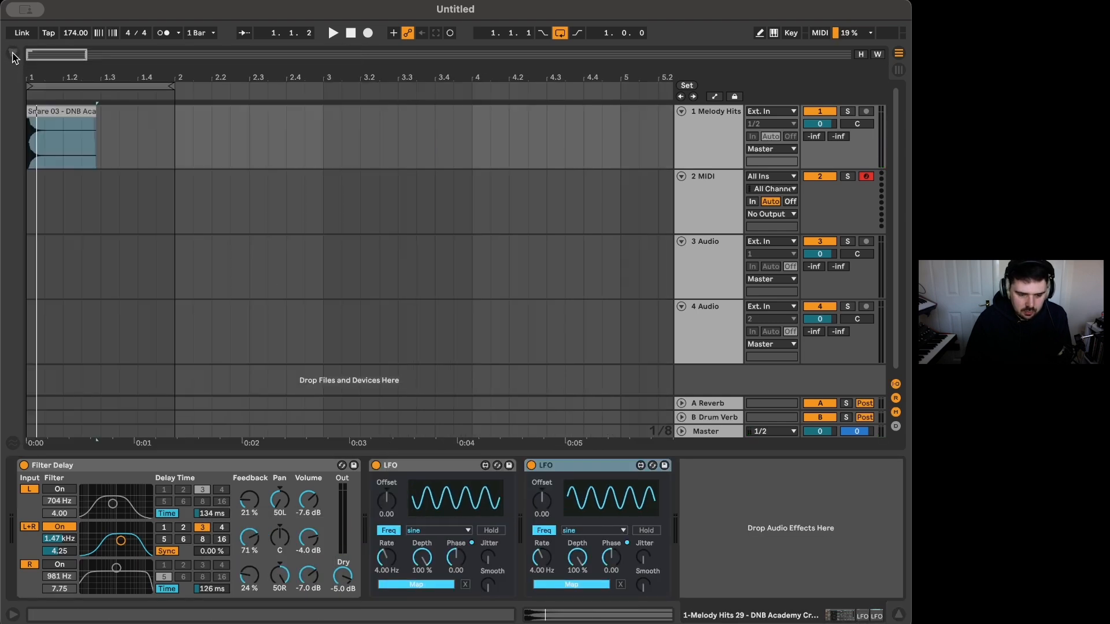
- Map the first LFO to the Filter Delay's L delay time and the second LFO to its R delay time
{"action": "left_click", "coordinate": [417, 585]}
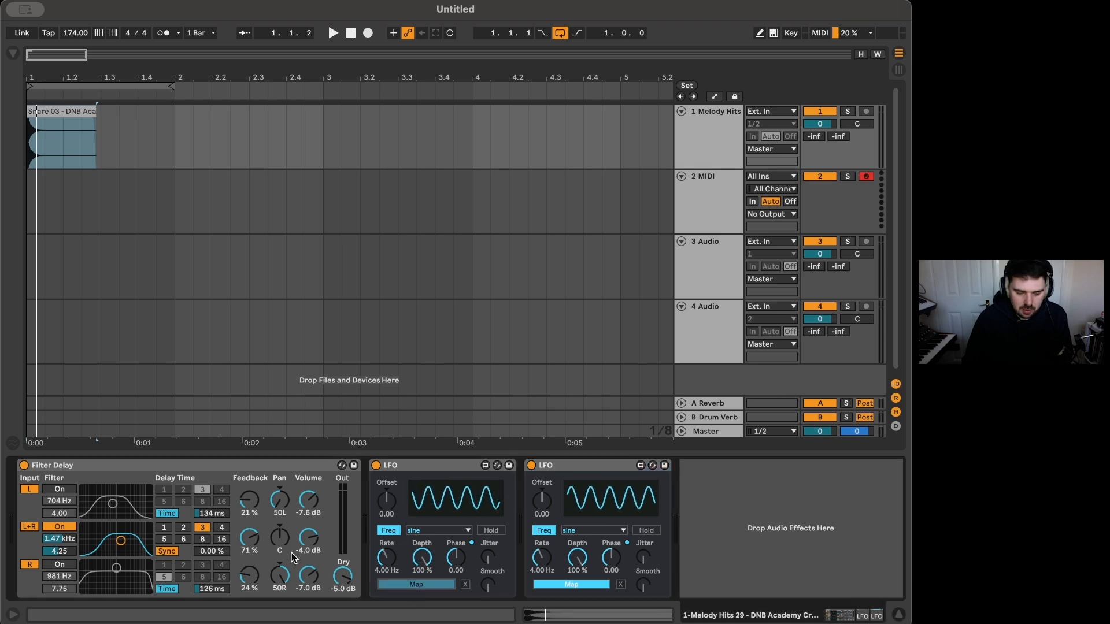
{"action": "left_click", "coordinate": [208, 512]}
{"action": "left_click", "coordinate": [571, 585]}
{"action": "left_click", "coordinate": [209, 589]}
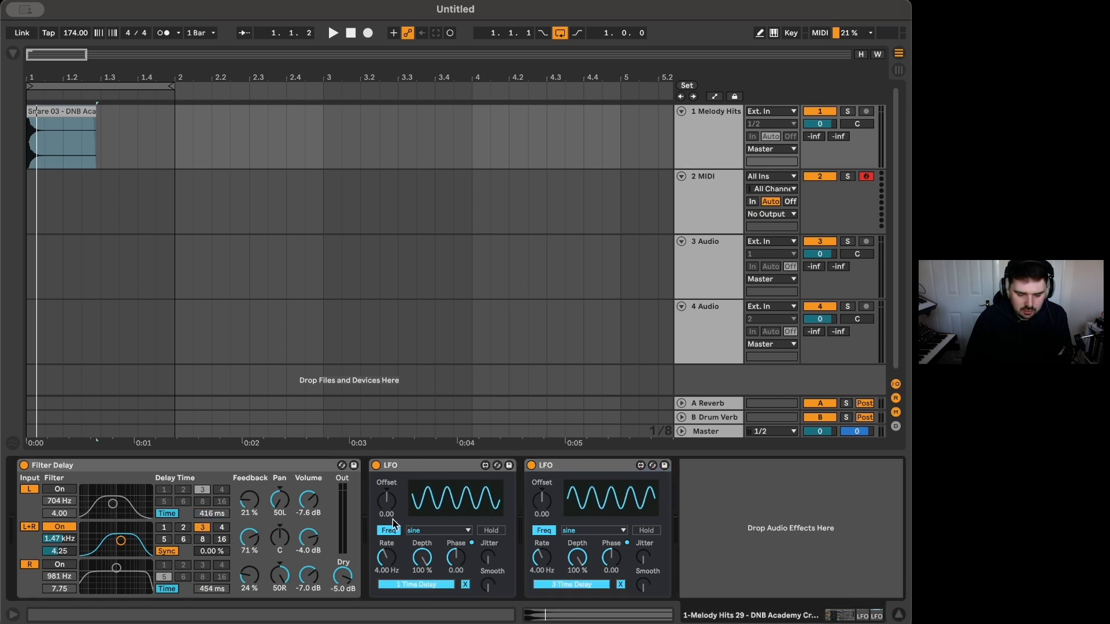
- Set the first LFO to offset -0.44, depth 12%, rate 0.24 Hz and the second to offset -0.35, depth 6.75%, rate 0.50 Hz, and play
{"action": "left_click_drag", "start_coordinate": [383, 519], "coordinate": [383, 544]}
{"action": "left_click_drag", "start_coordinate": [544, 506], "coordinate": [544, 526]}
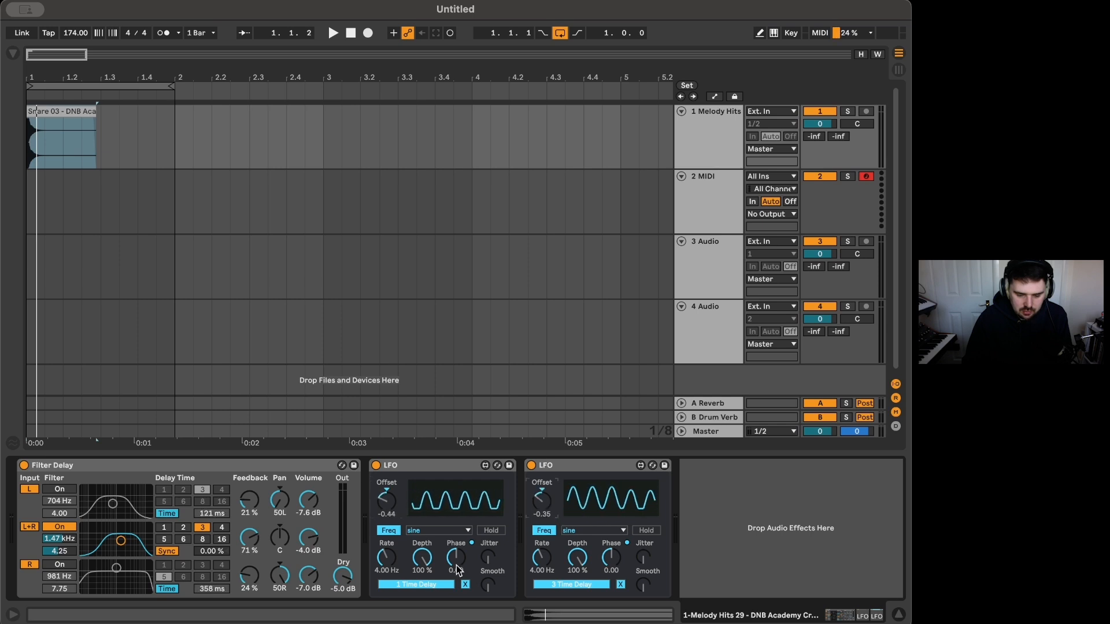
{"action": "left_click_drag", "start_coordinate": [422, 558], "coordinate": [422, 618]}
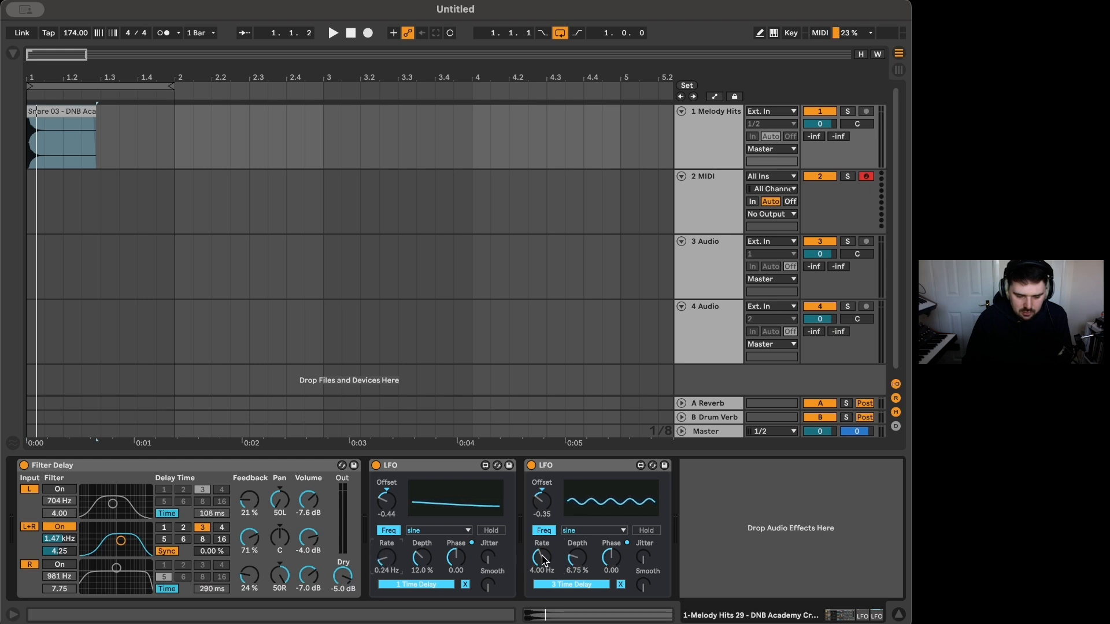
{"action": "left_click_drag", "start_coordinate": [543, 560], "coordinate": [543, 584]}
{"action": "key", "text": "space"}
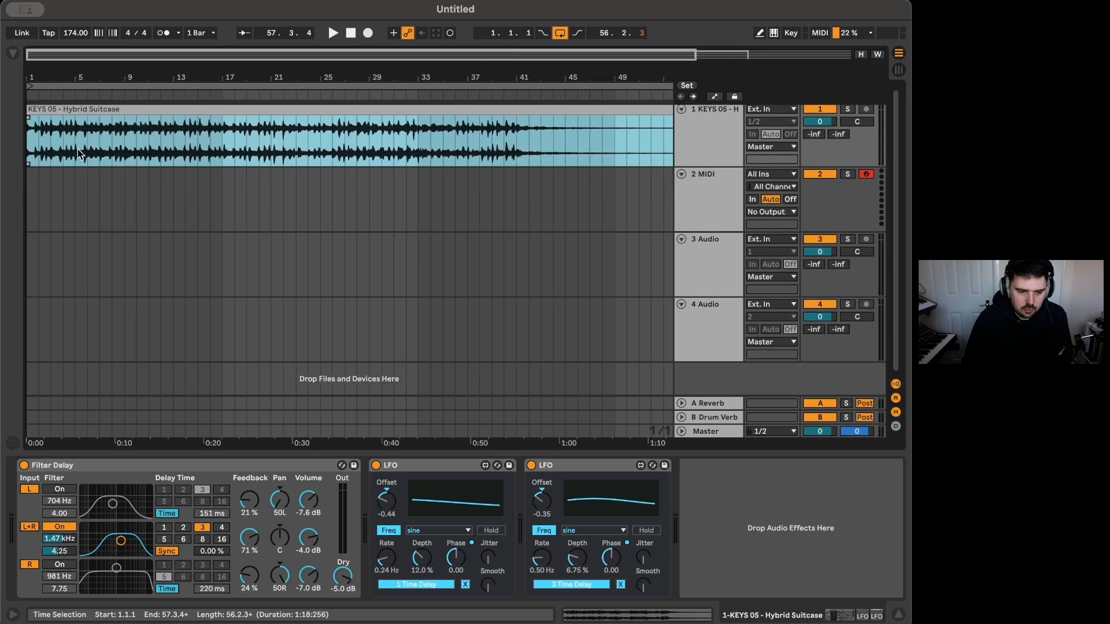
- Play the KEYS 05 - Hybrid Suitcase clip from its start through the modulated Filter Delay
{"action": "left_click", "coordinate": [239, 114]}
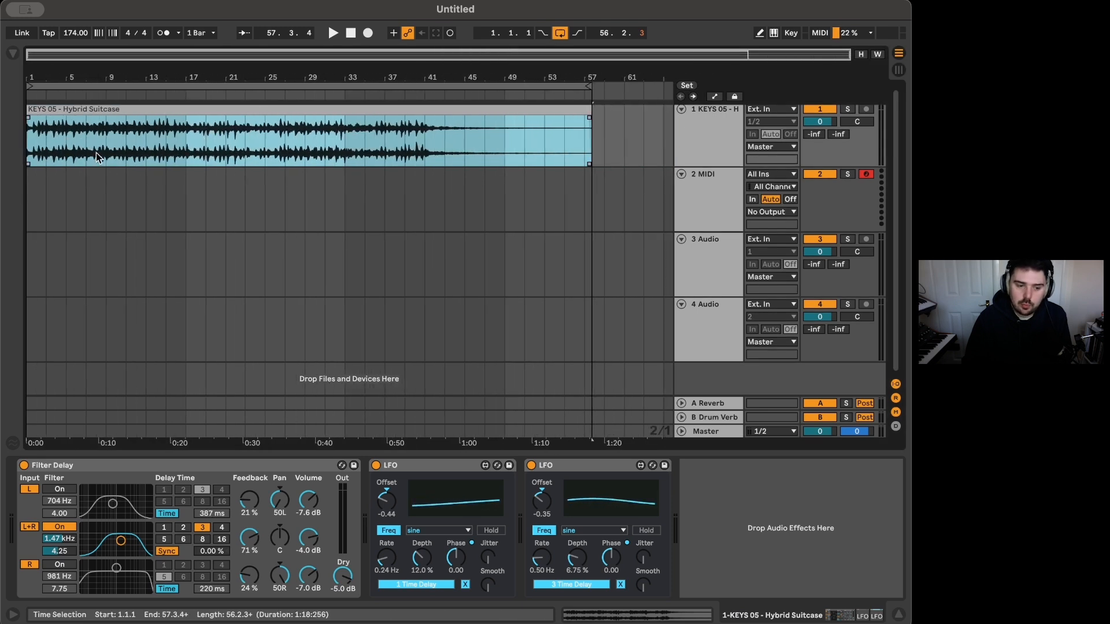
{"action": "scroll", "coordinate": [71, 139], "scroll_direction": "up", "scroll_amount": 4}
{"action": "scroll", "coordinate": [70, 138], "scroll_direction": "down", "scroll_amount": 1}
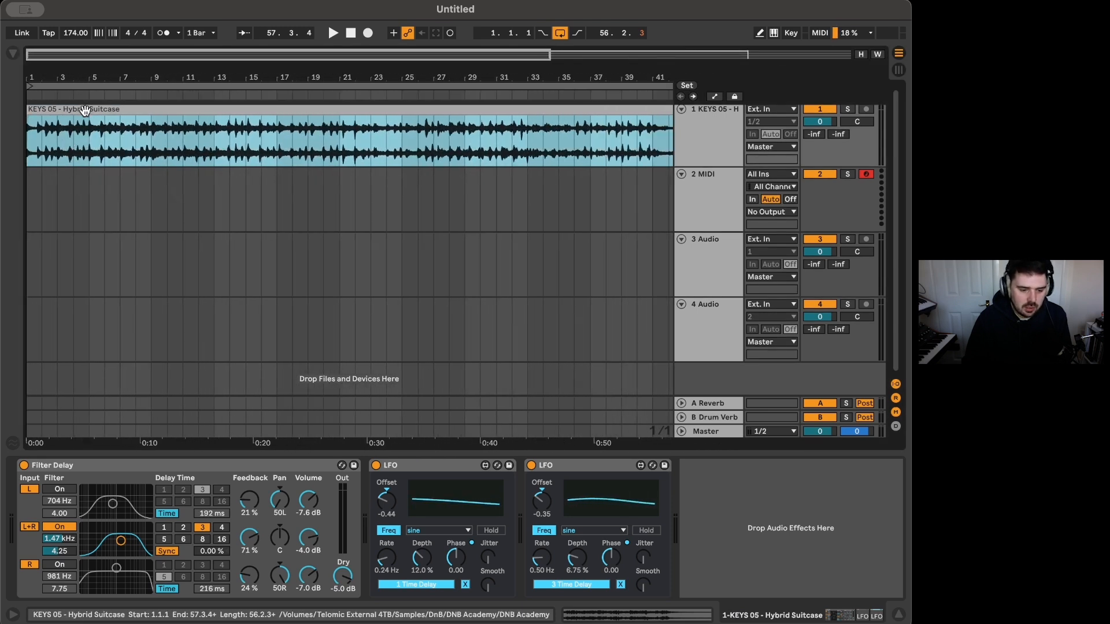
{"action": "key", "text": "space"}
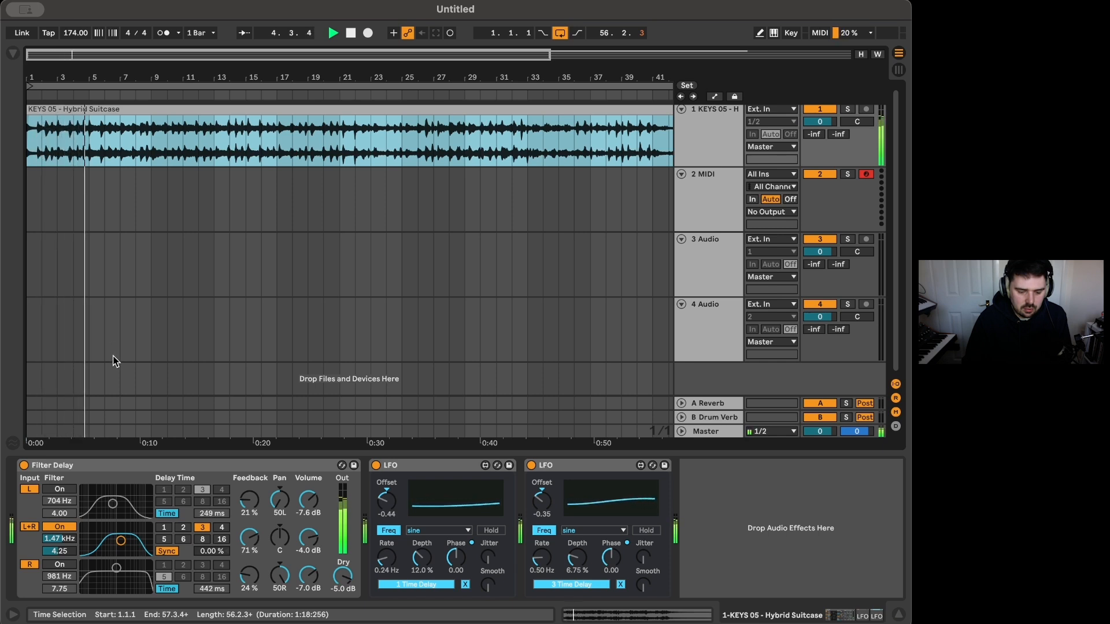
- Set the Filter Delay's feedback to 36% on L and 38% on R, and enable both channels' filters at 1.80 kHz with bandwidth 2.75
{"action": "left_click_drag", "start_coordinate": [254, 576], "coordinate": [254, 560]}
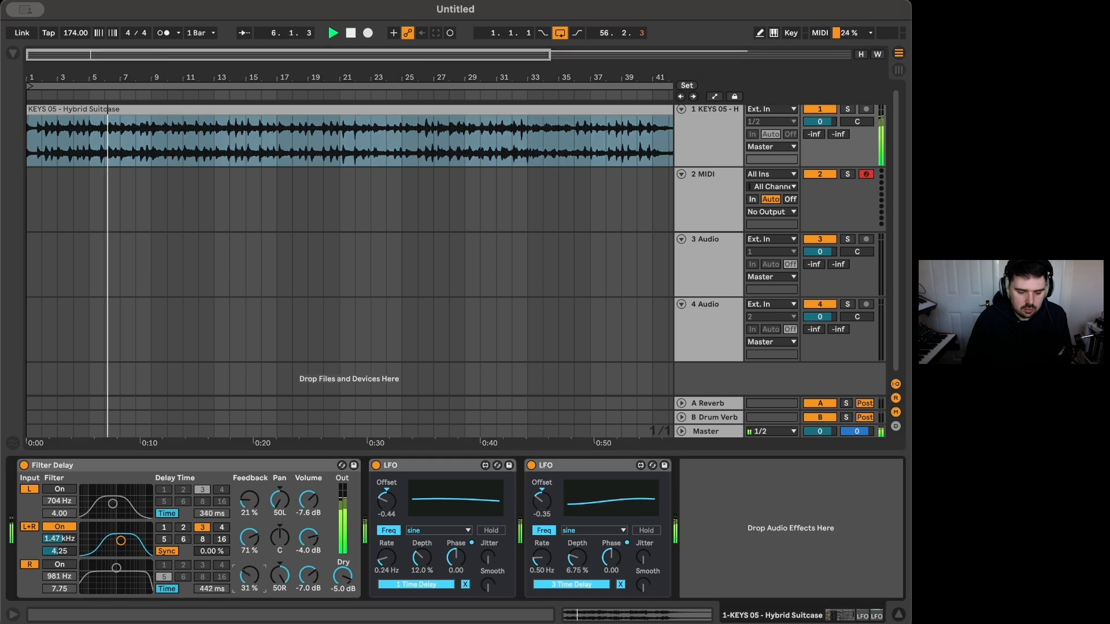
{"action": "left_click_drag", "start_coordinate": [252, 507], "coordinate": [252, 491]}
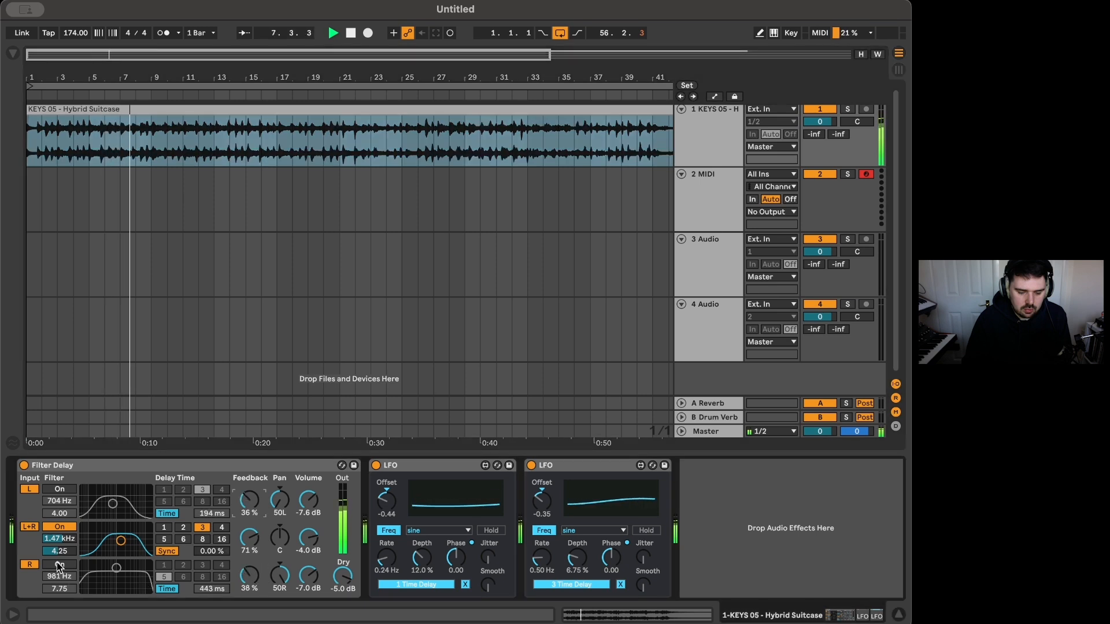
{"action": "left_click_drag", "start_coordinate": [116, 507], "coordinate": [123, 508]}
{"action": "left_click_drag", "start_coordinate": [116, 569], "coordinate": [120, 545]}
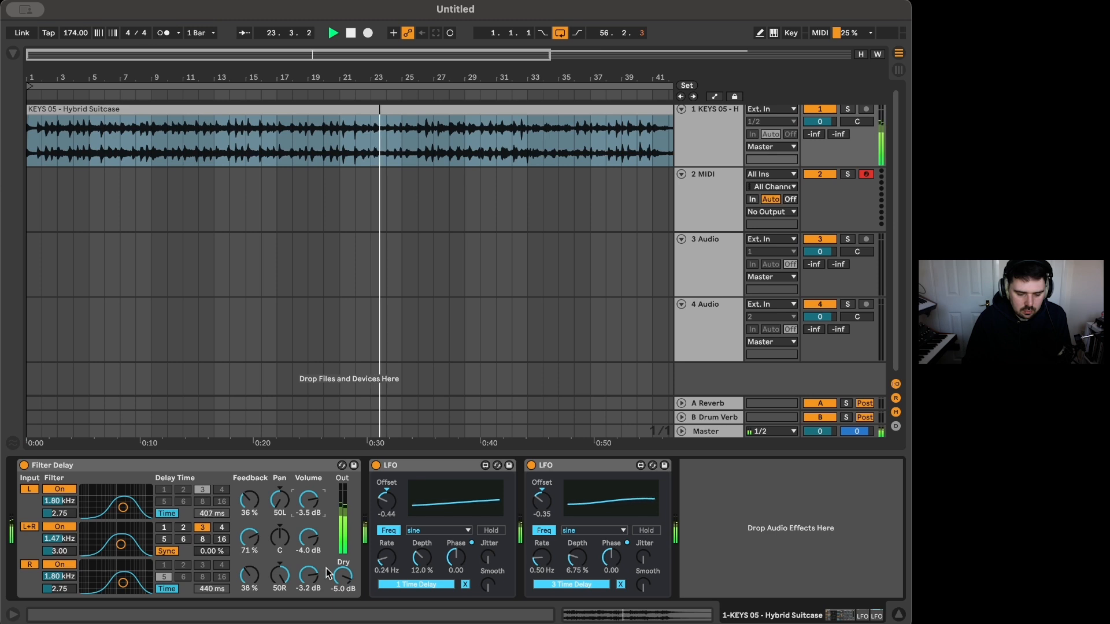
- Set the Filter Delay's L volume to -3.5 dB, R volume to -3.2 dB and dry level to -8.9 dB, and stop playback
{"action": "mouse_move", "coordinate": [342, 575]}
{"action": "left_mouse_down"}
{"action": "mouse_move", "coordinate": [342, 601]}
{"action": "mouse_move", "coordinate": [343, 576]}
{"action": "left_mouse_up"}
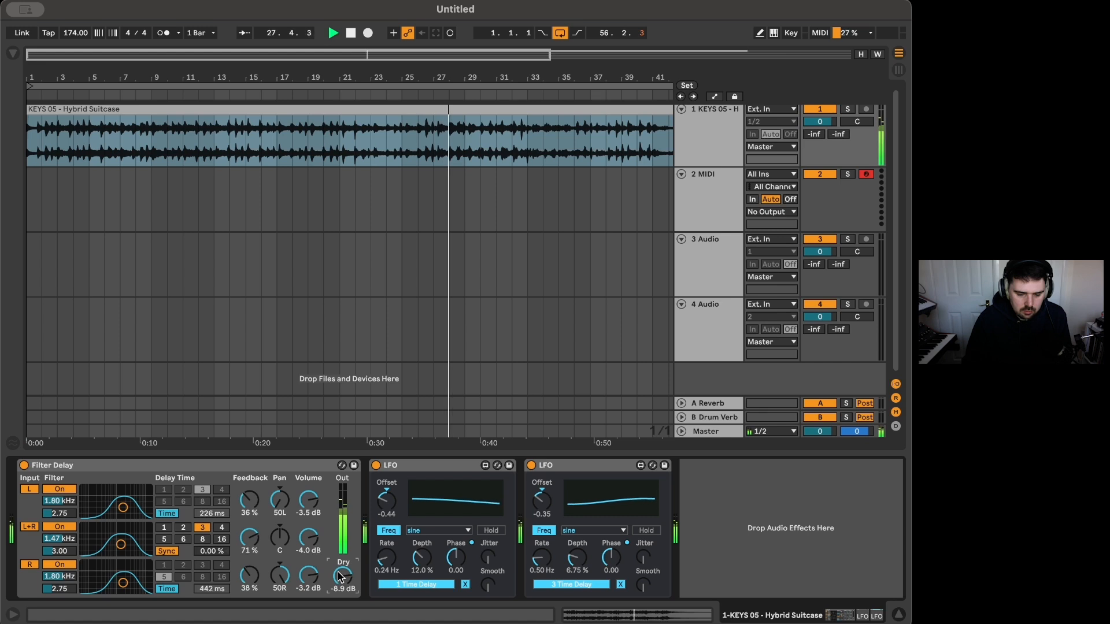
{"action": "key", "text": "space"}
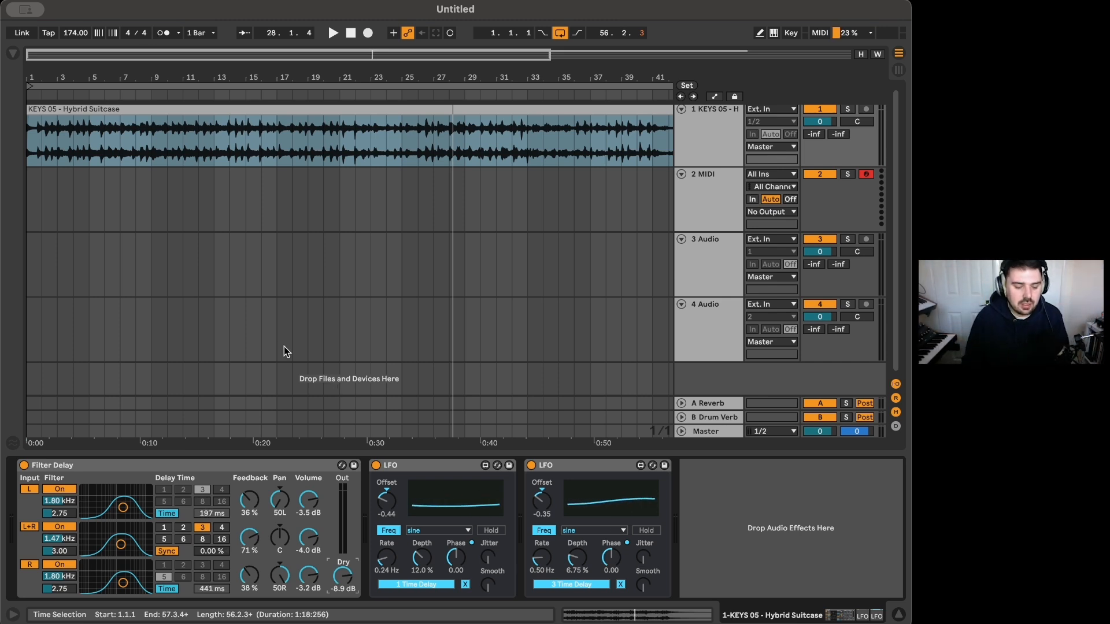
- Play the keys clip from its start with the Filter Delay bypassed, and re-enable the effect during playback to compare
{"action": "key", "text": "w"}
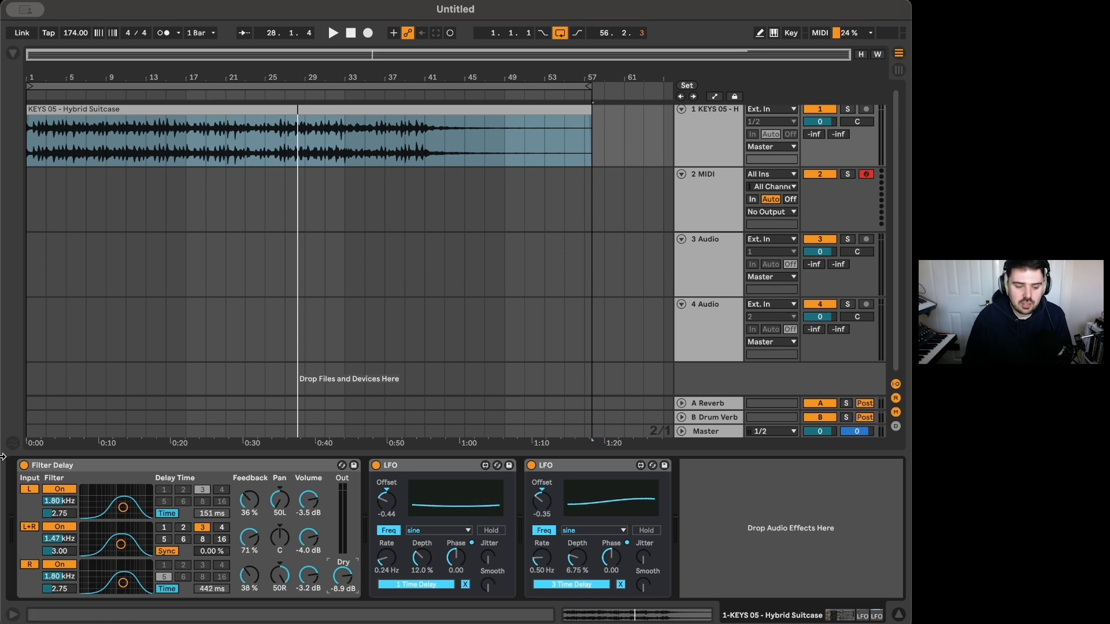
{"action": "left_click", "coordinate": [87, 109]}
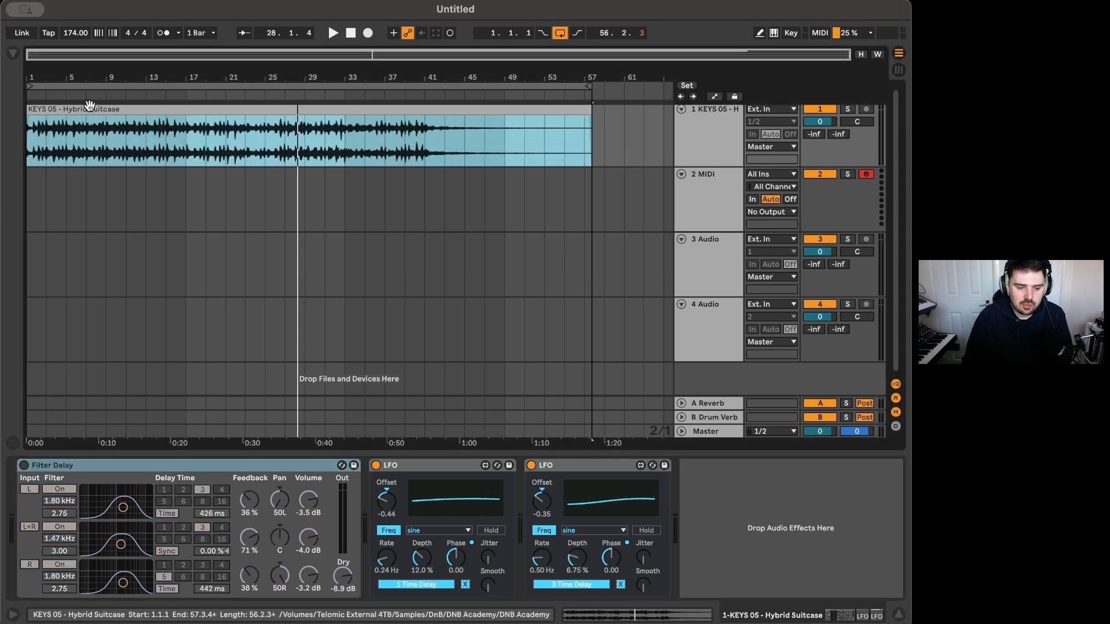
{"action": "key", "text": "plus"}
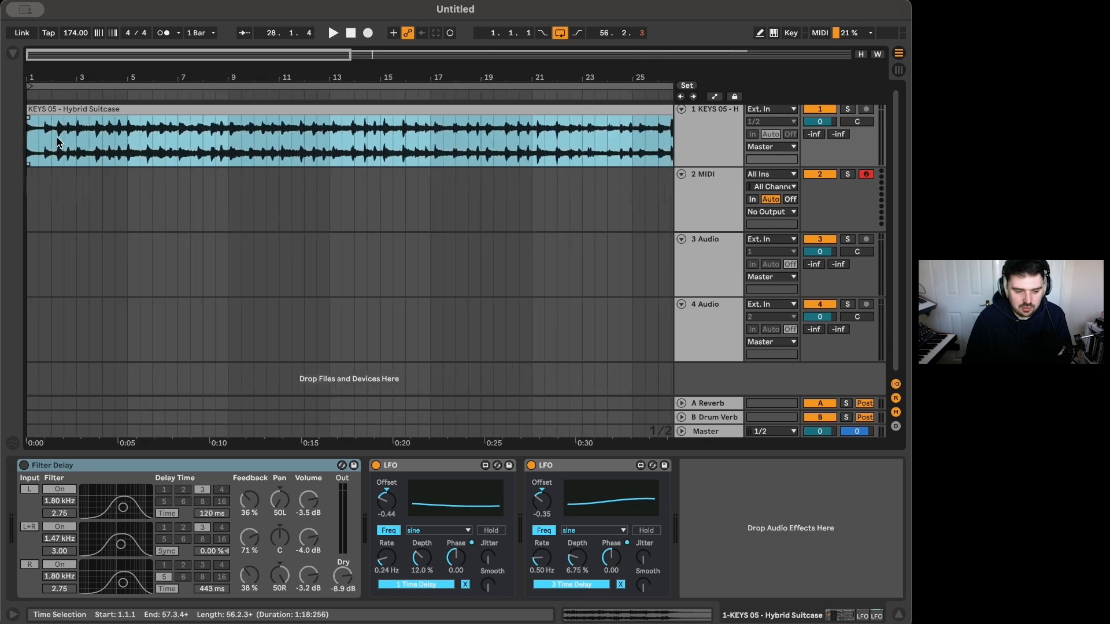
{"action": "key", "text": "space"}
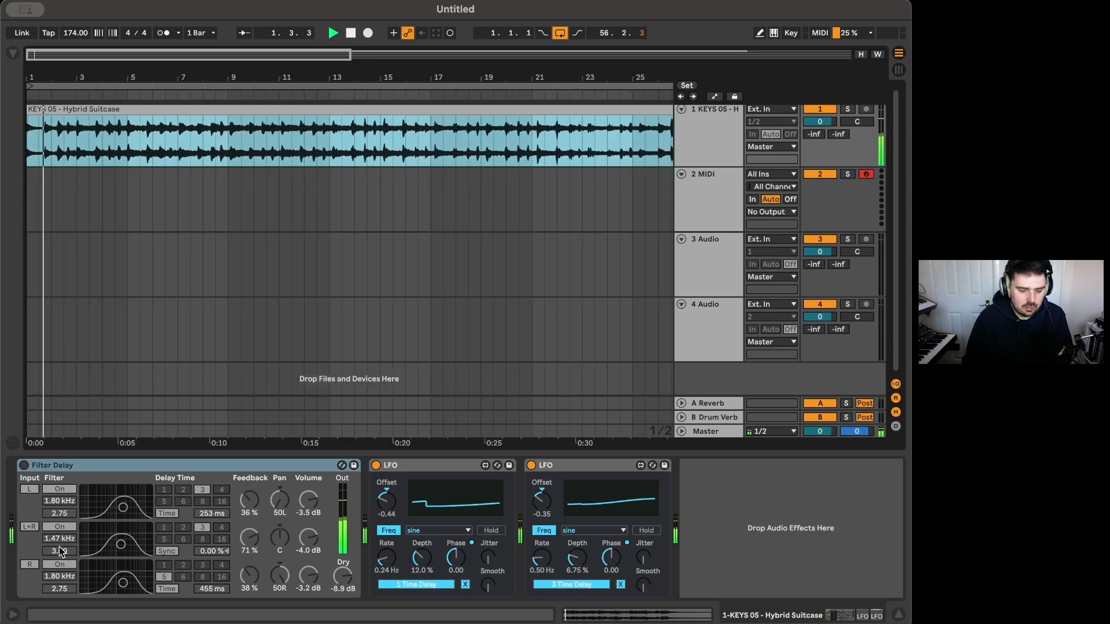
{"action": "left_click", "coordinate": [24, 466]}
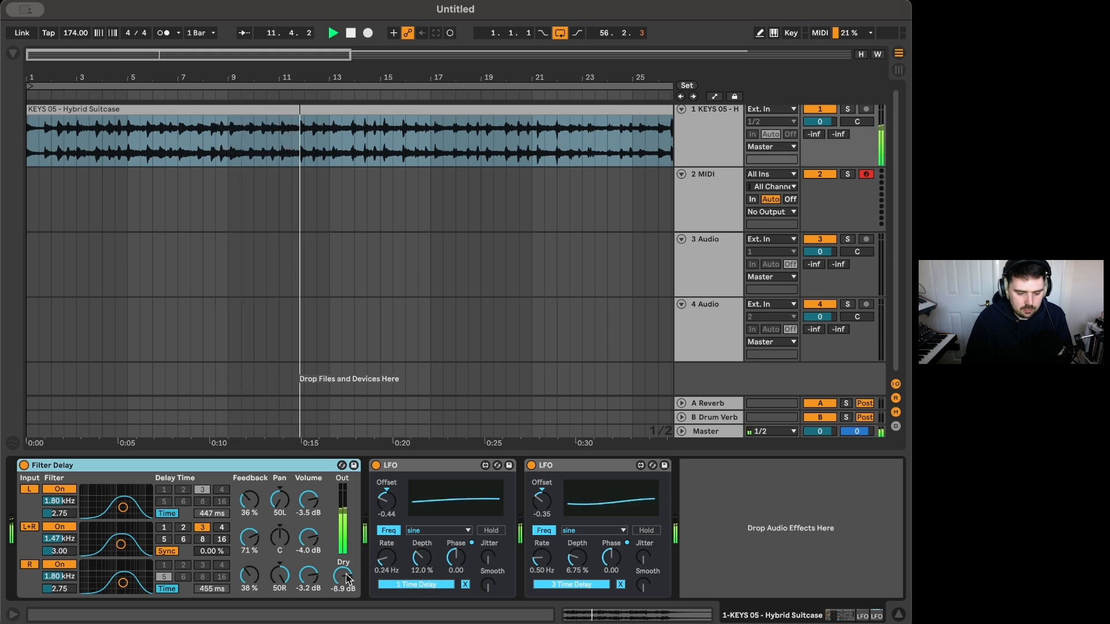
- Increase the first LFO's depth, set the second LFO's depth to 14.3%, and replay the keys clip from its start
{"action": "left_click_drag", "start_coordinate": [420, 558], "coordinate": [420, 554]}
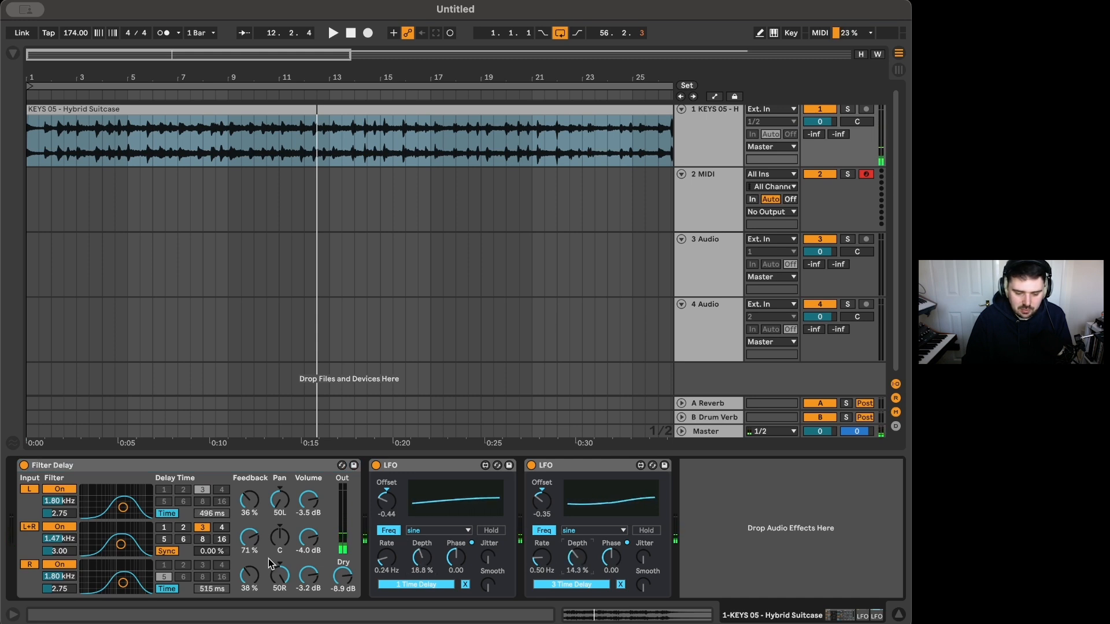
{"action": "key", "text": "space"}
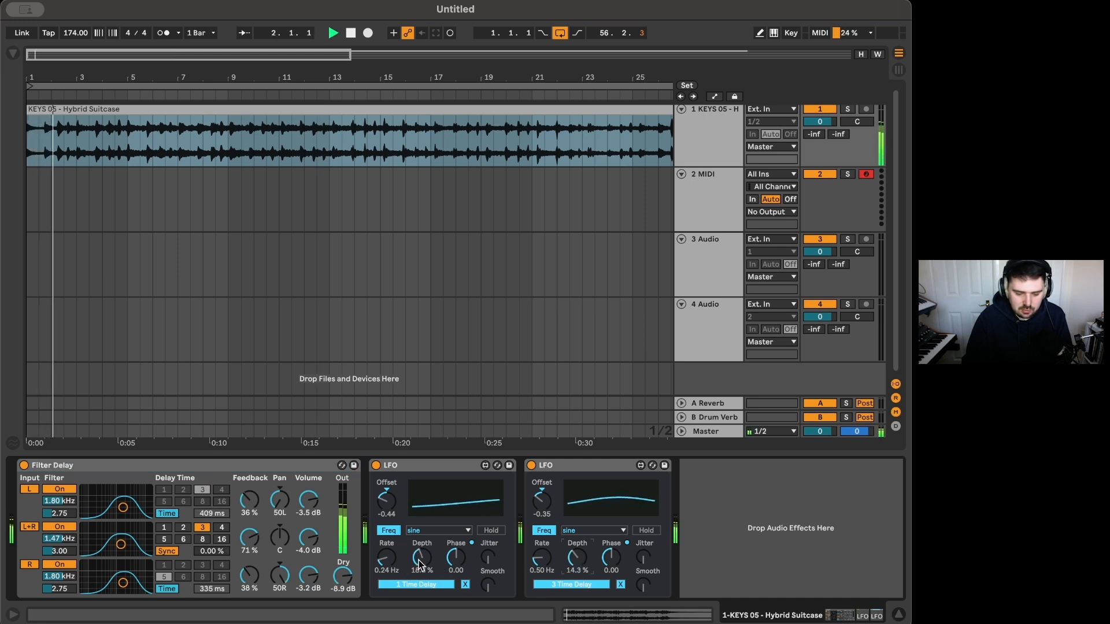